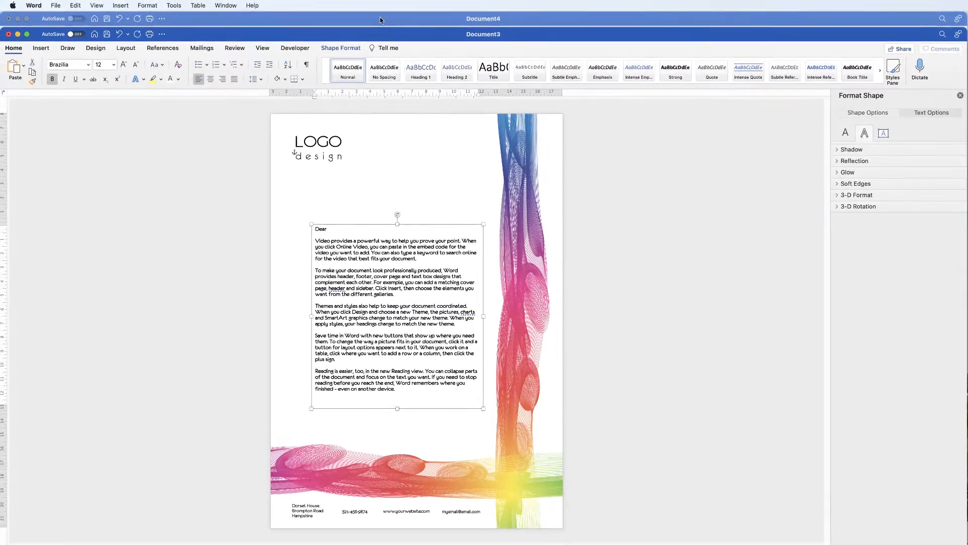
Step: Bring the blank Document4 forward, and open the Pixabay website in Safari through a Google search for "pixabay"
{"action": "left_click", "coordinate": [381, 19]}
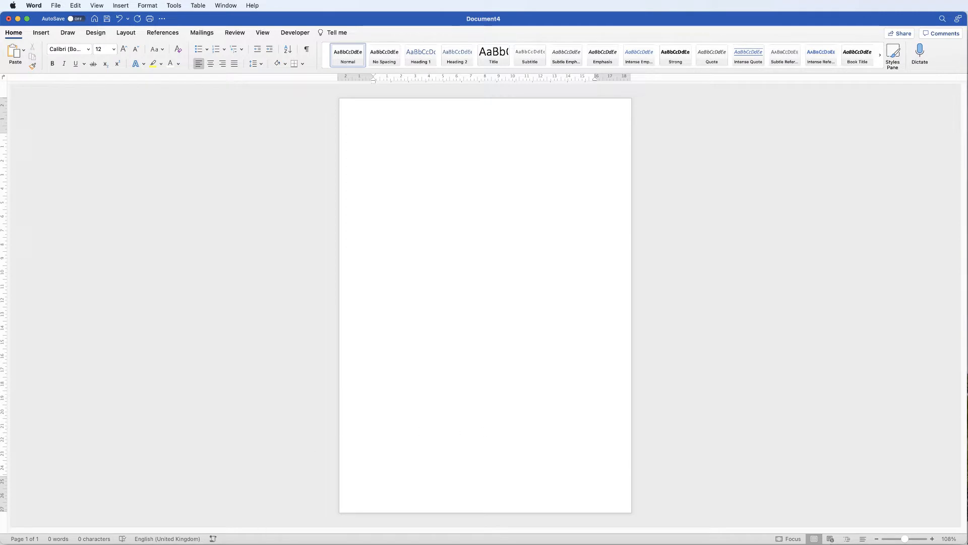
{"action": "key", "text": "super+Tab"}
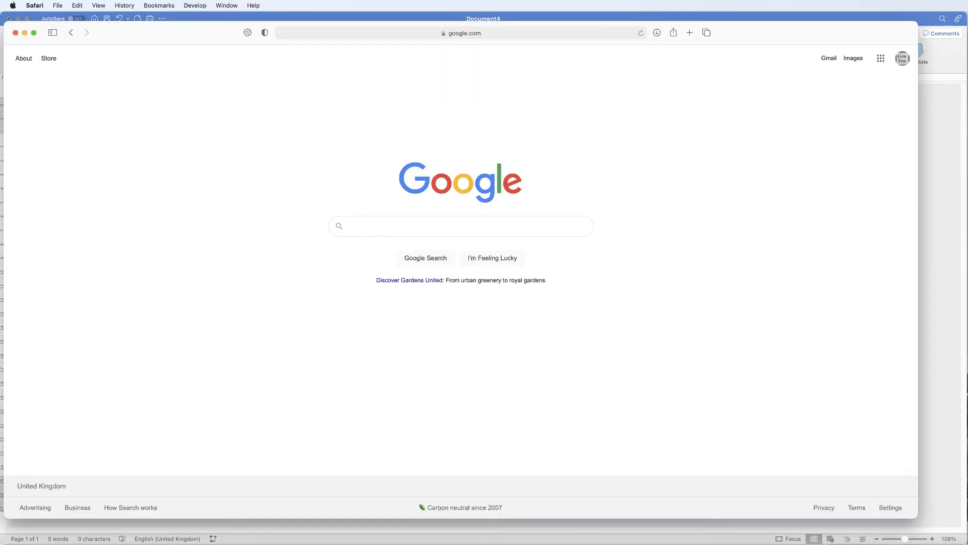
{"action": "type", "text": "pixabay"}
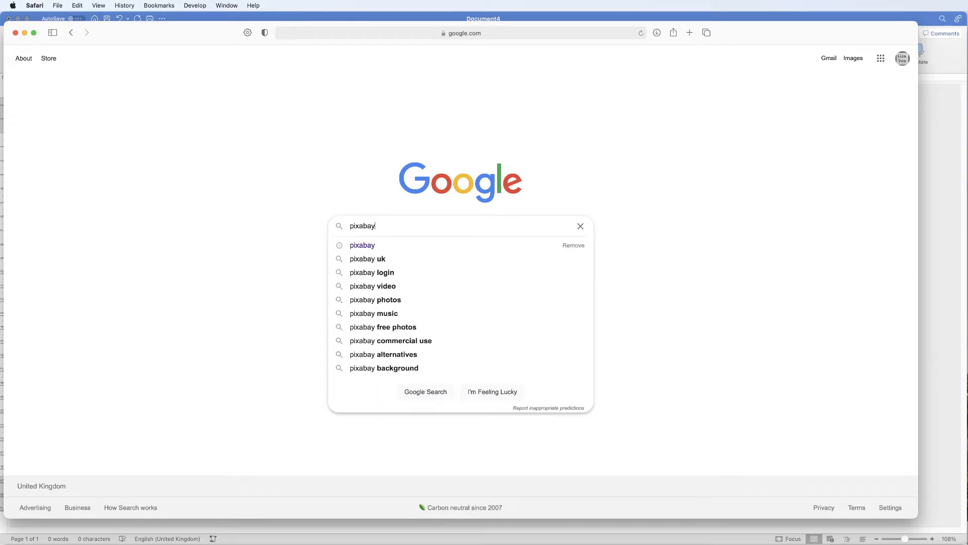
{"action": "key", "text": "Return"}
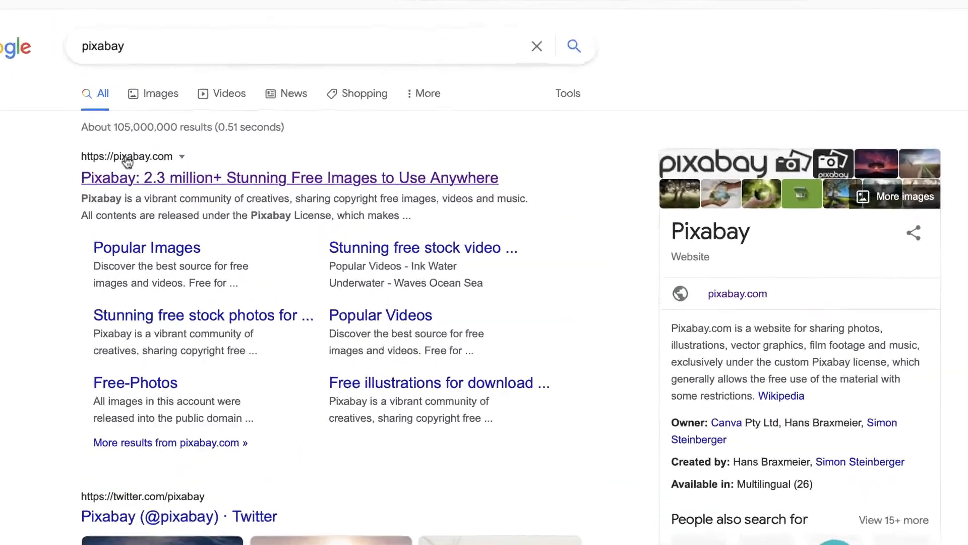
{"action": "left_click", "coordinate": [202, 210]}
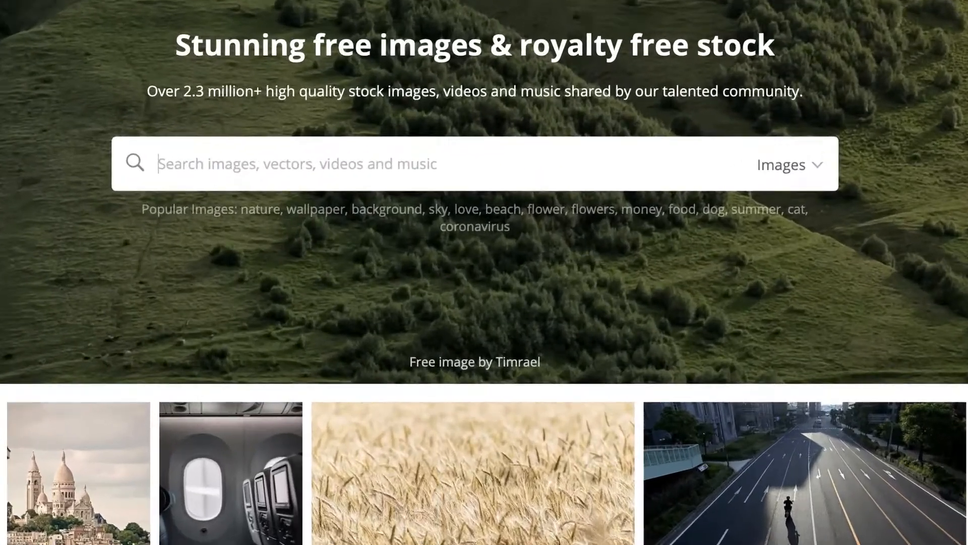
Step: Search Pixabay for "shapes", limiting the results to vector graphics
{"action": "type", "text": "shapes"}
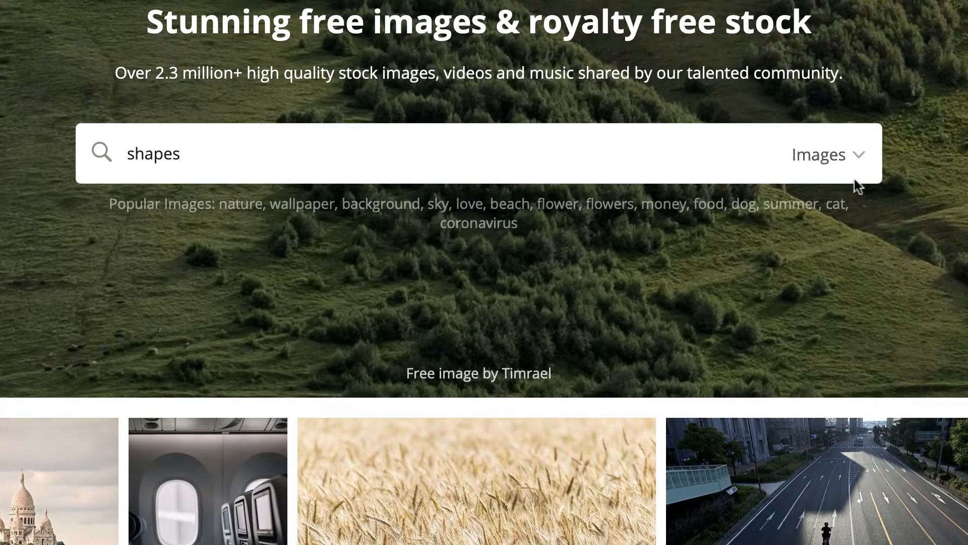
{"action": "left_click", "coordinate": [860, 161]}
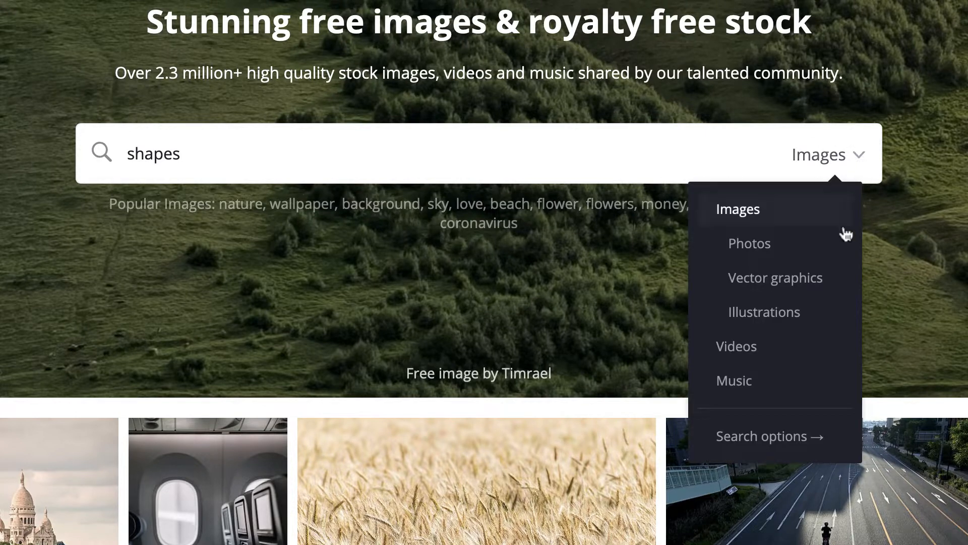
{"action": "left_click", "coordinate": [740, 280]}
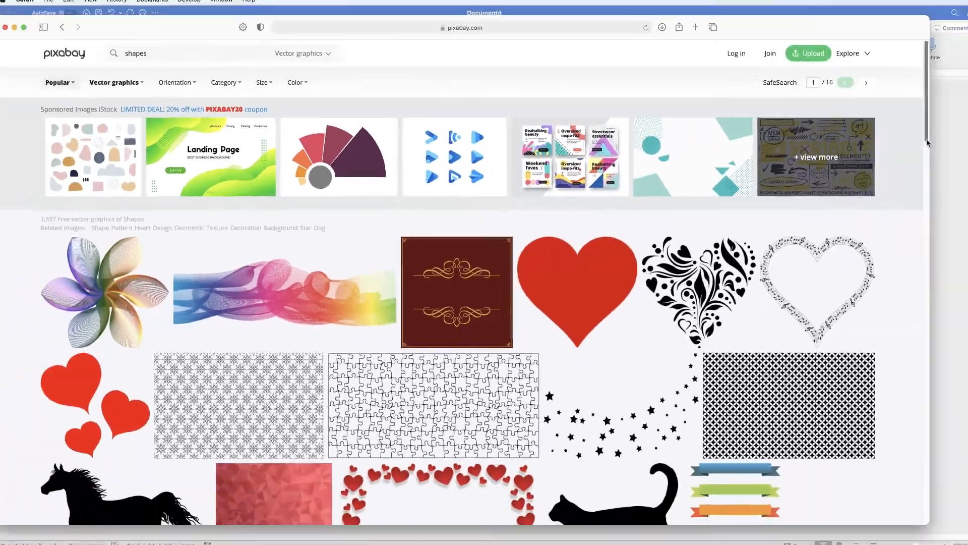
Step: Choose the rainbow-coloured wave graphic from the results and download it as a 1280×640 PNG
{"action": "scroll", "coordinate": [897, 273], "scroll_direction": "down", "scroll_amount": 15}
{"action": "scroll", "coordinate": [897, 273], "scroll_direction": "down", "scroll_amount": 5}
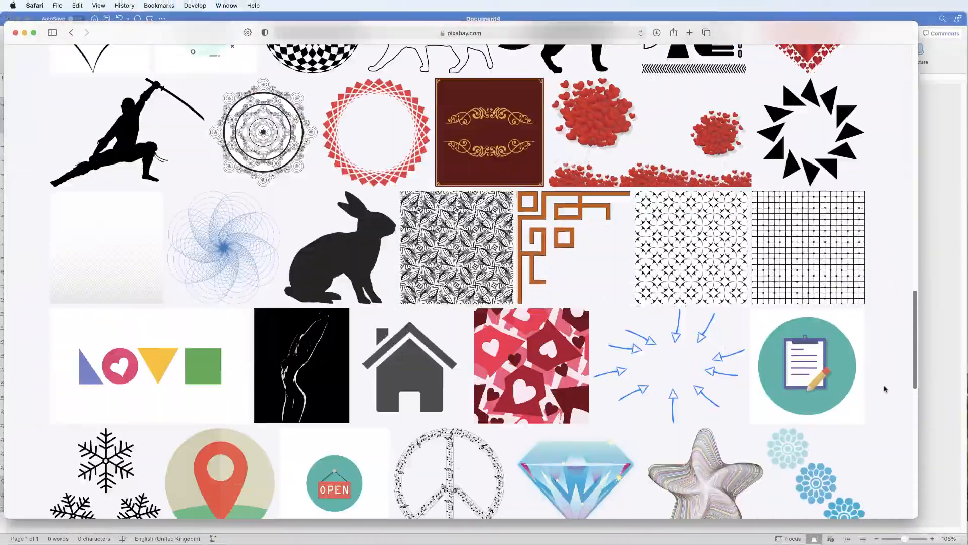
{"action": "scroll", "coordinate": [886, 383], "scroll_direction": "up", "scroll_amount": 20}
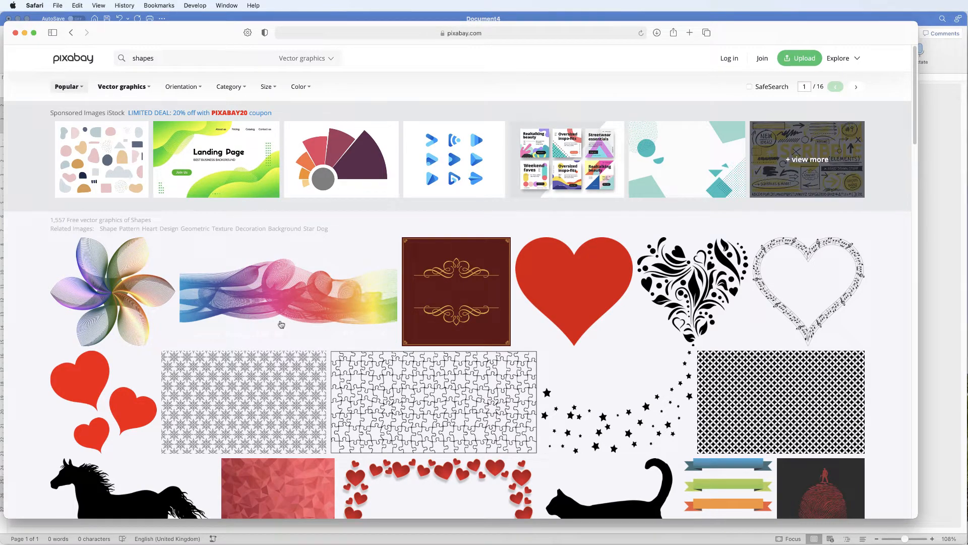
{"action": "left_click", "coordinate": [285, 300]}
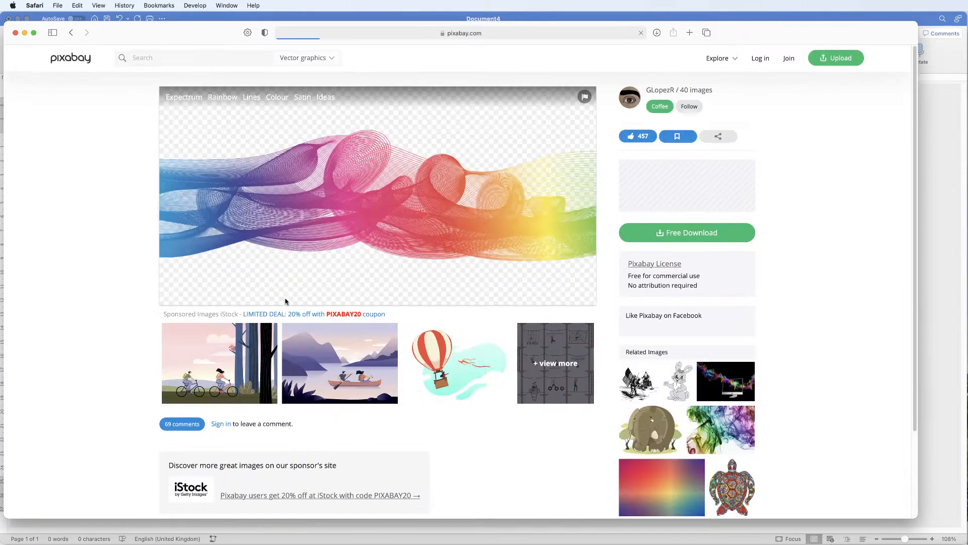
{"action": "left_click", "coordinate": [664, 236]}
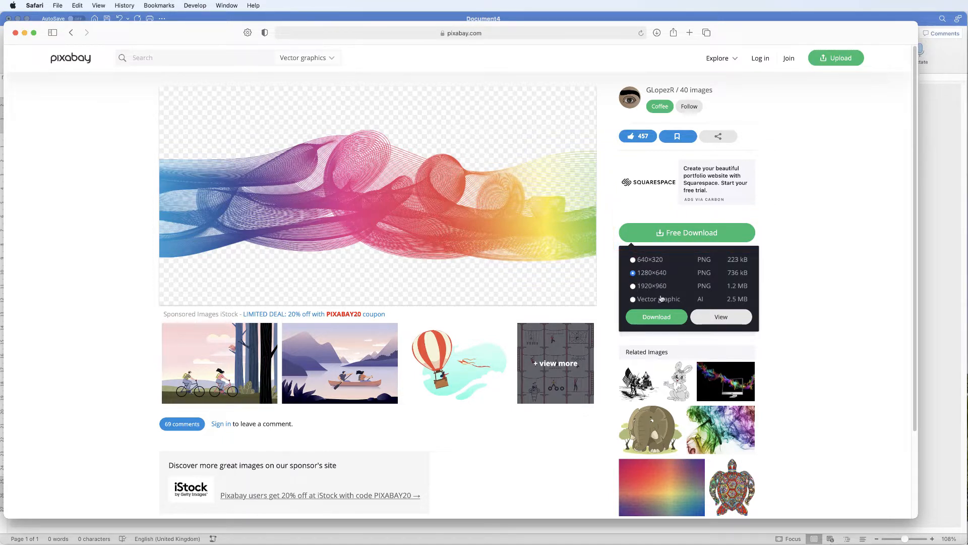
{"action": "left_click", "coordinate": [653, 317]}
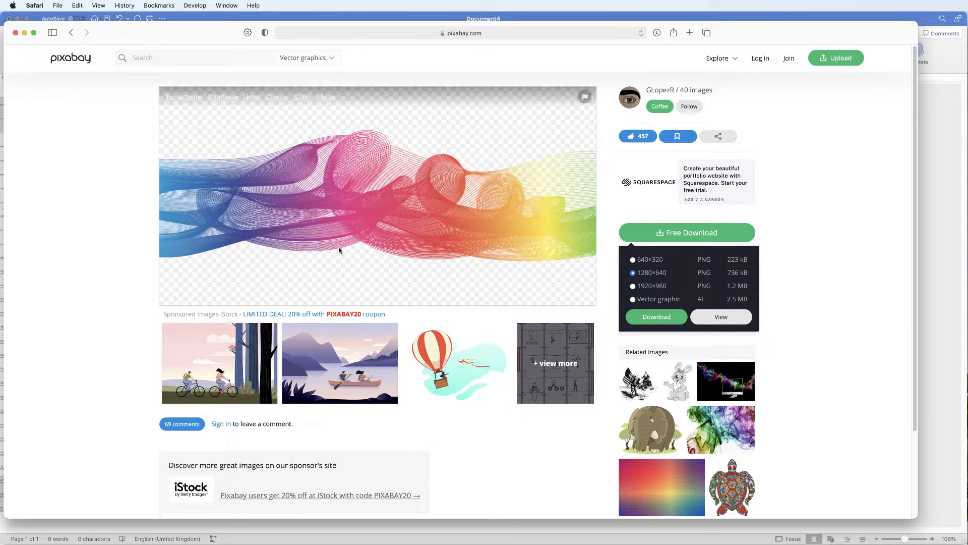
Step: Minimise the browser, return to Document4 in Word and insert expectrum-1191724_1280.png from Downloads into the page header
{"action": "left_click", "coordinate": [24, 33]}
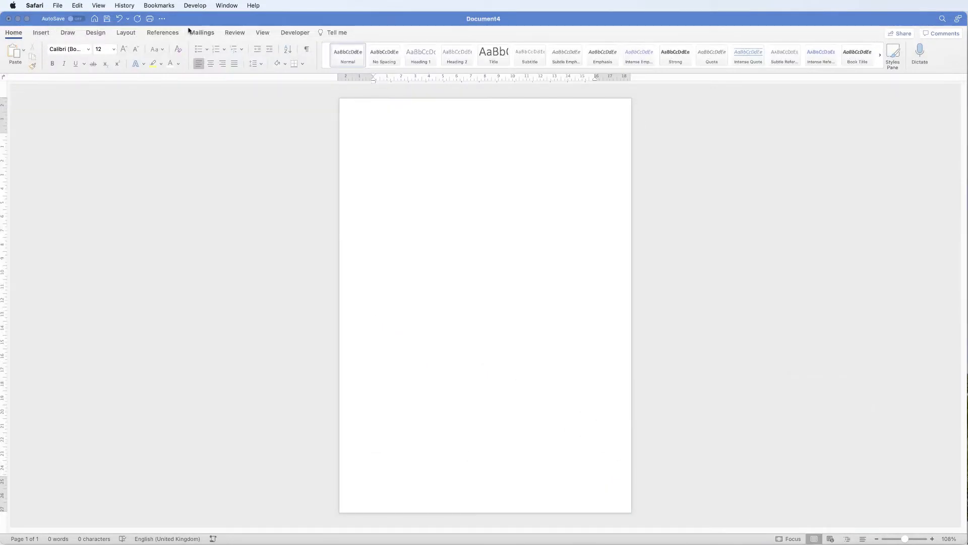
{"action": "left_click", "coordinate": [195, 21]}
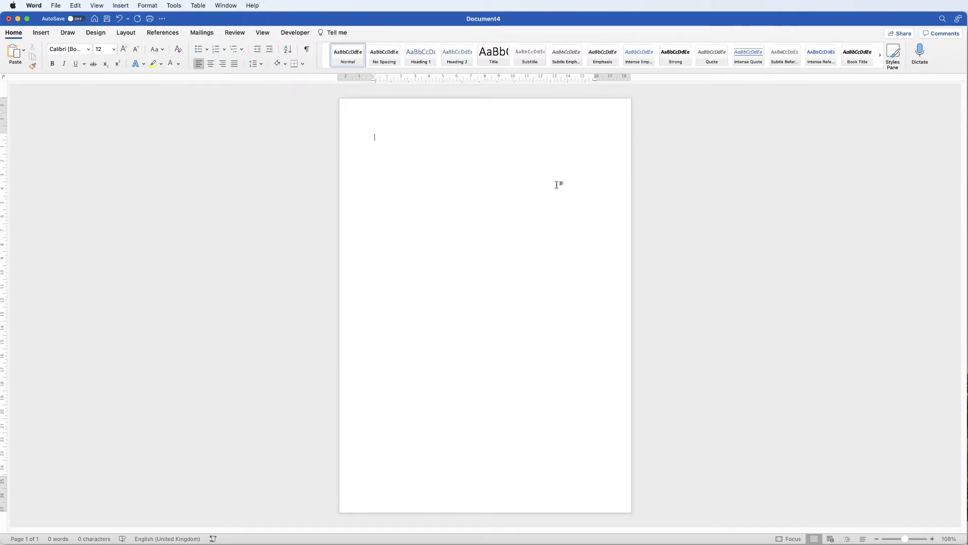
{"action": "double_click", "coordinate": [387, 112]}
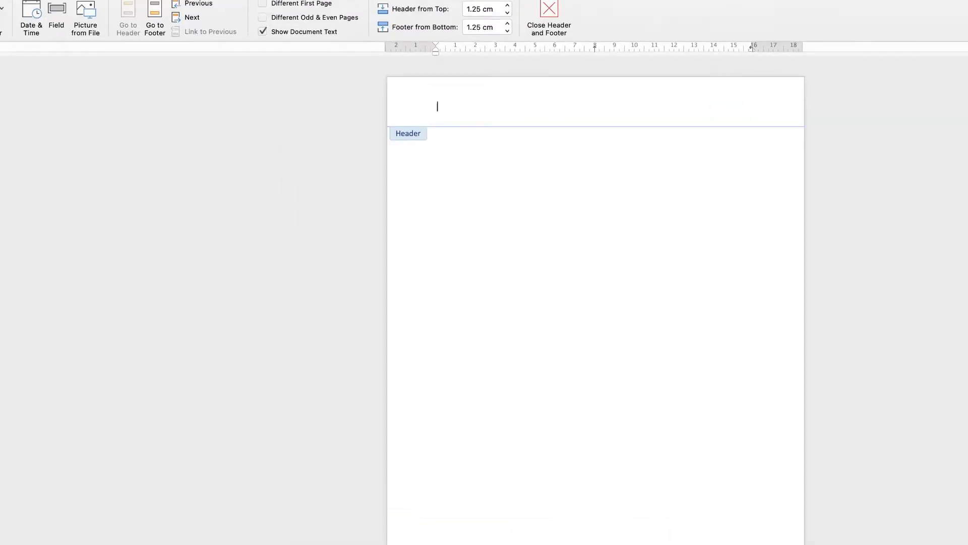
{"action": "left_click", "coordinate": [81, 71]}
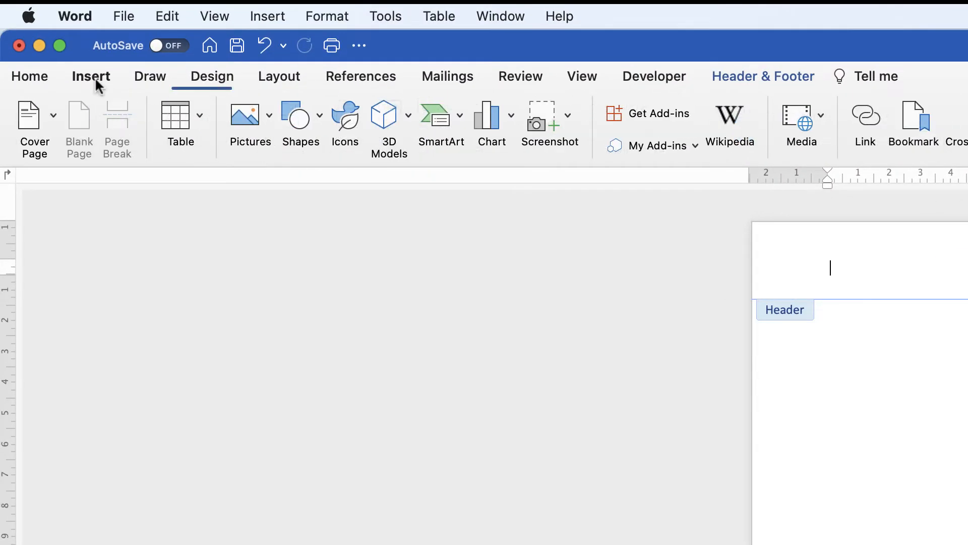
{"action": "left_click", "coordinate": [267, 120]}
{"action": "left_click", "coordinate": [277, 172]}
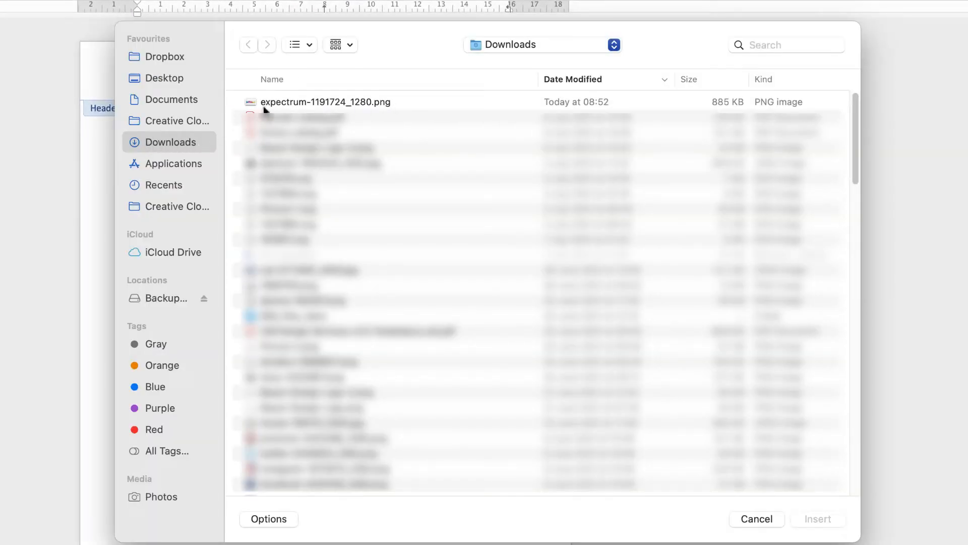
{"action": "left_click", "coordinate": [301, 101]}
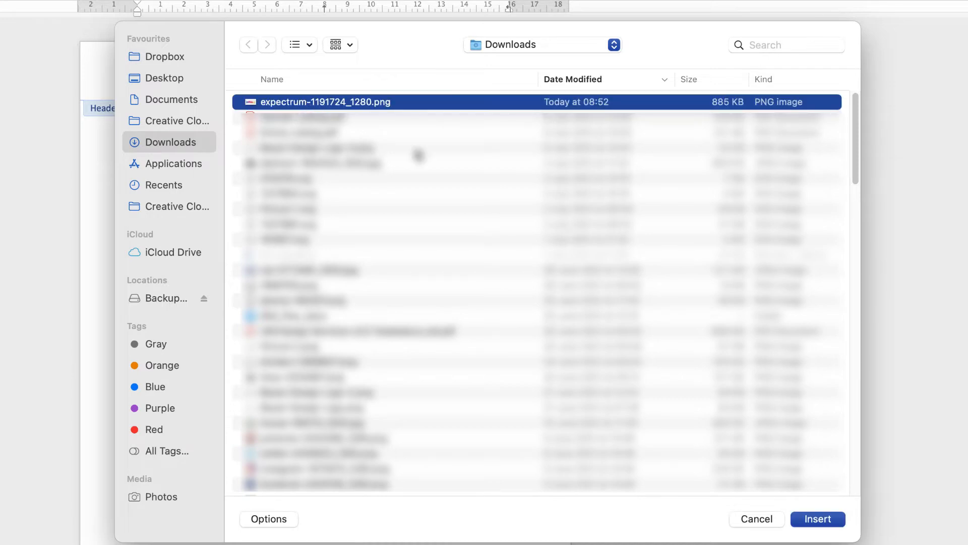
{"action": "left_click", "coordinate": [817, 519]}
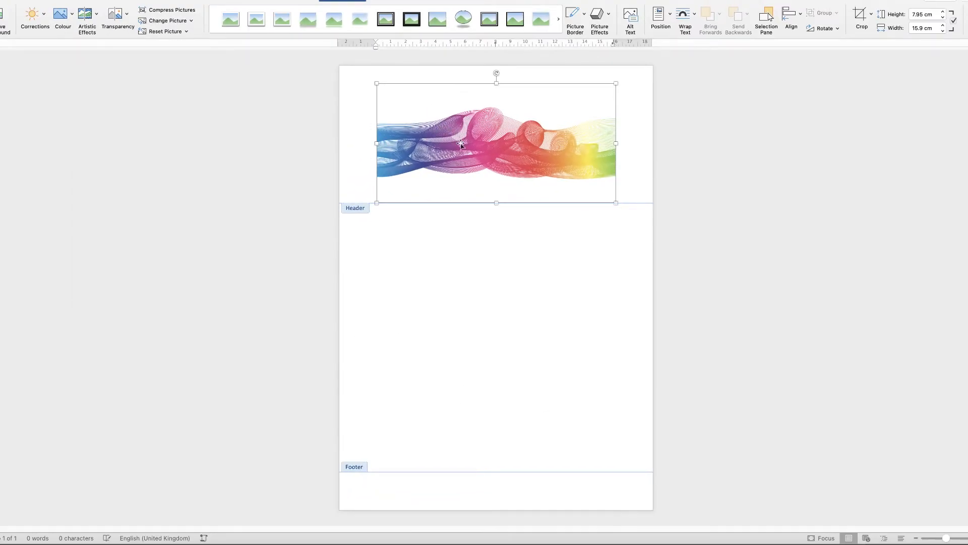
Step: Set the header picture's text wrapping to In Front of Text, move it down towards mid-page and leave header editing
{"action": "left_click_drag", "start_coordinate": [472, 155], "coordinate": [494, 143]}
{"action": "right_click", "coordinate": [484, 150]}
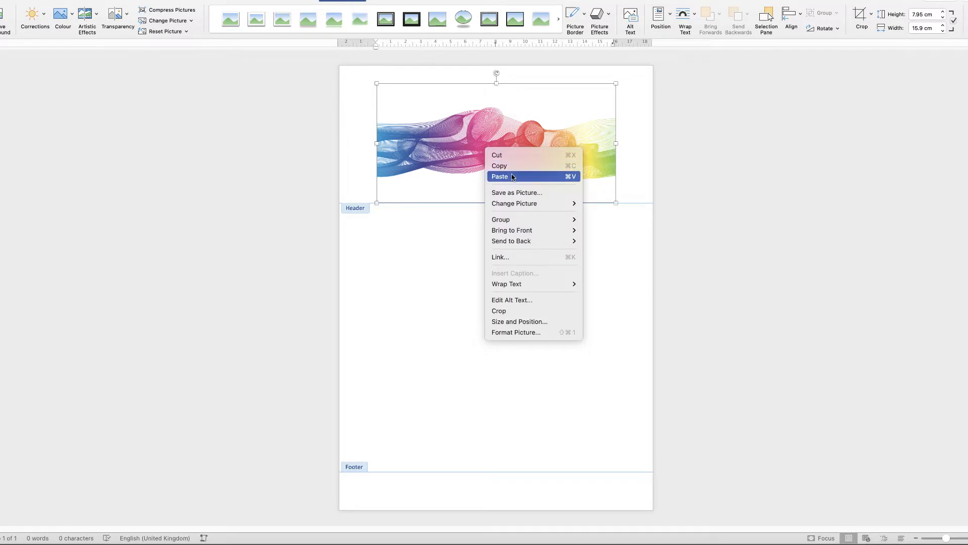
{"action": "mouse_move", "coordinate": [537, 287]}
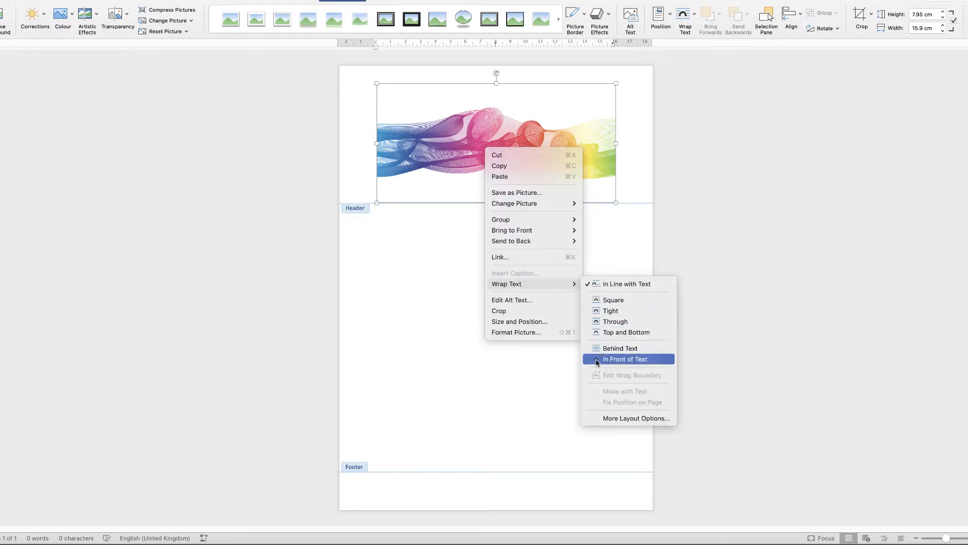
{"action": "left_click", "coordinate": [625, 359]}
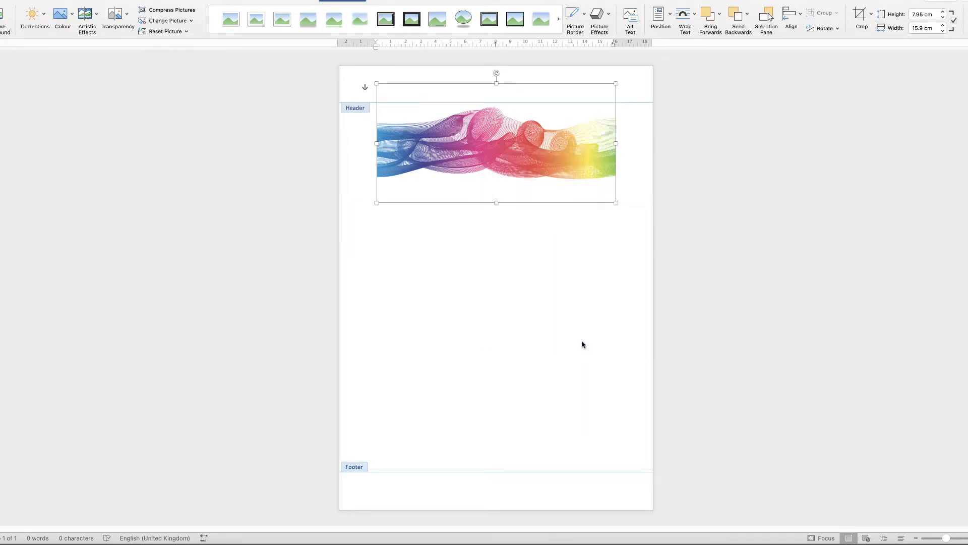
{"action": "left_click_drag", "start_coordinate": [502, 124], "coordinate": [498, 235]}
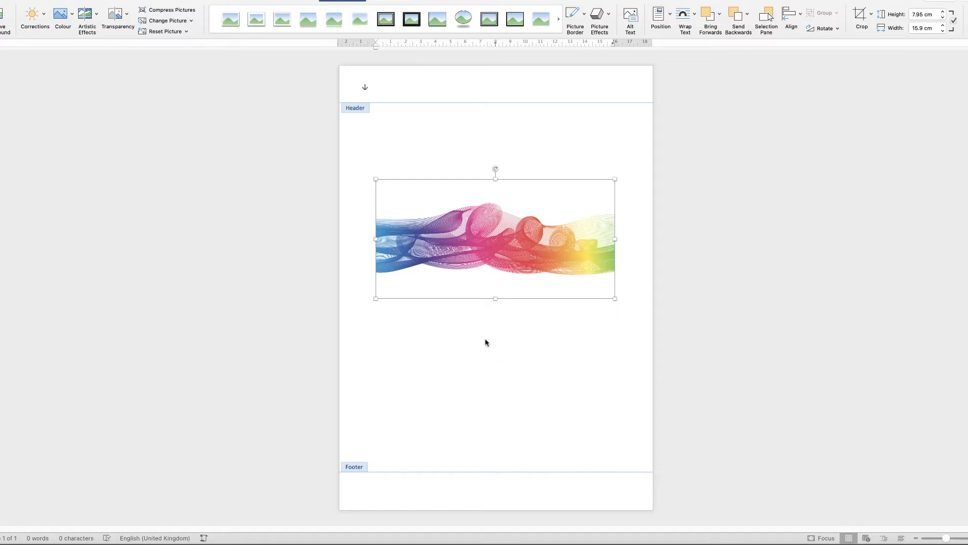
{"action": "double_click", "coordinate": [481, 375]}
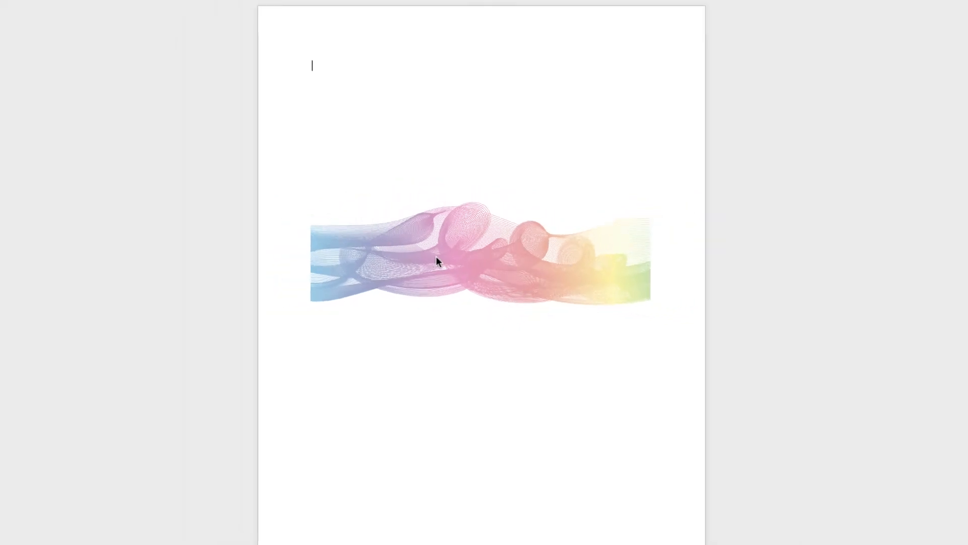
Step: Insert a page break to preview the header artwork on a second page, and undo it
{"action": "left_click", "coordinate": [42, 33]}
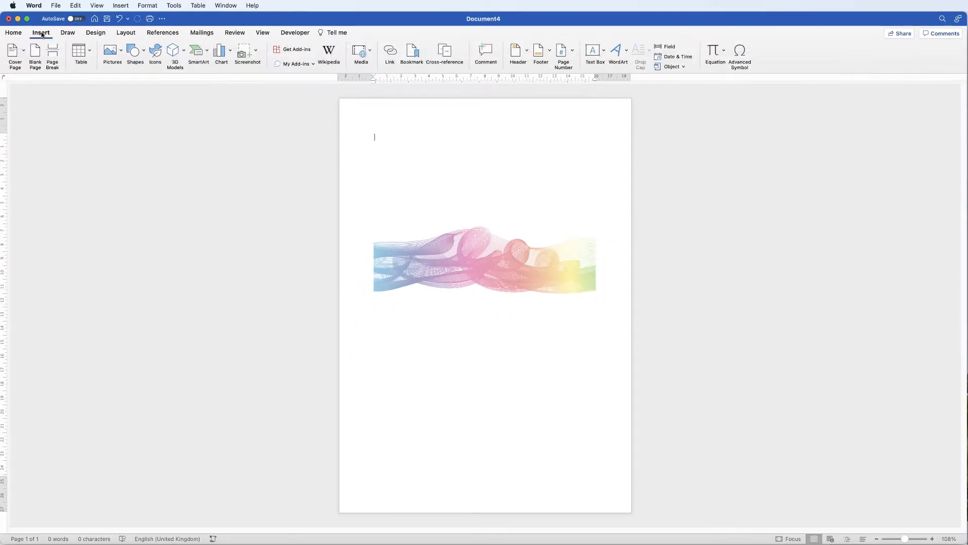
{"action": "left_click", "coordinate": [52, 55]}
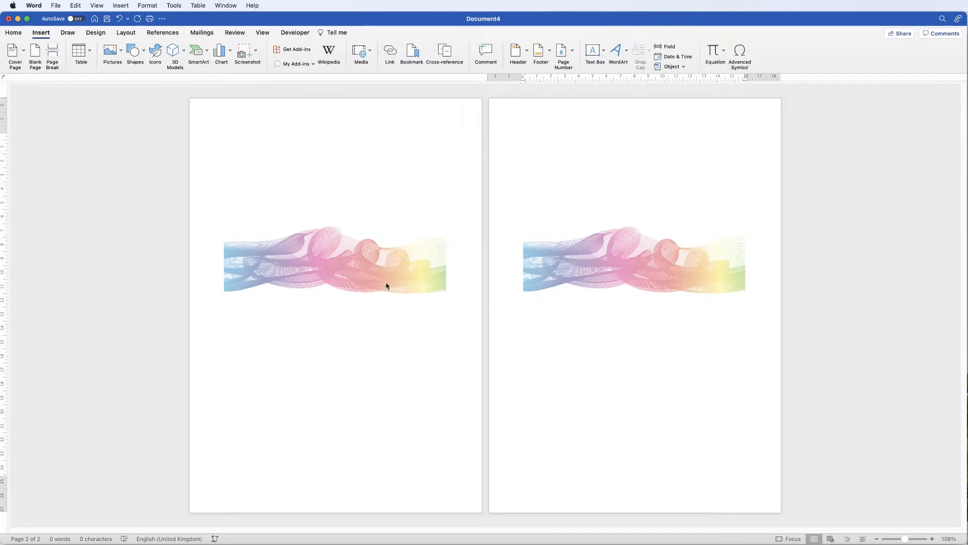
{"action": "key", "text": "super+z"}
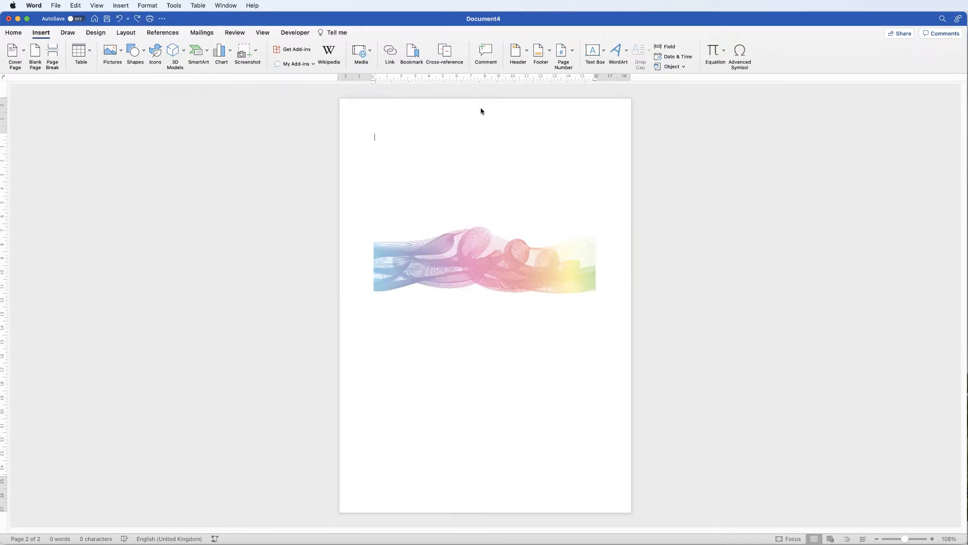
Step: Reopen the header, rotate the wave picture 90° clockwise and move it to the right-hand side of the page
{"action": "double_click", "coordinate": [475, 111]}
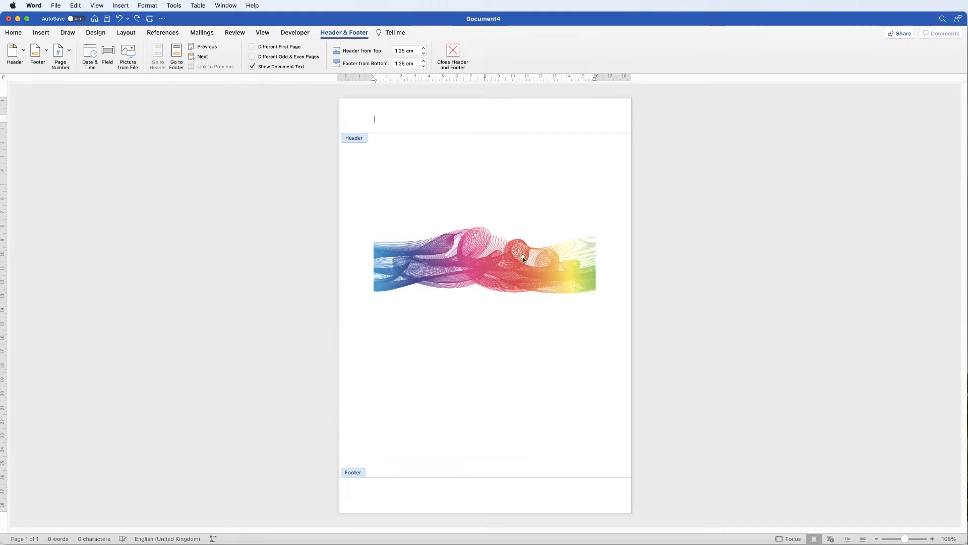
{"action": "left_click", "coordinate": [499, 262]}
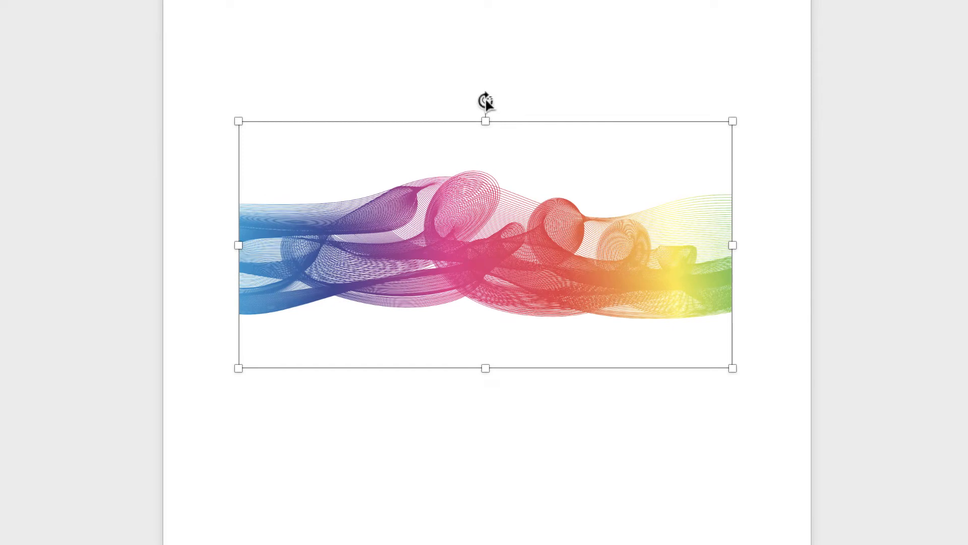
{"action": "left_click_drag", "start_coordinate": [489, 98], "coordinate": [604, 244]}
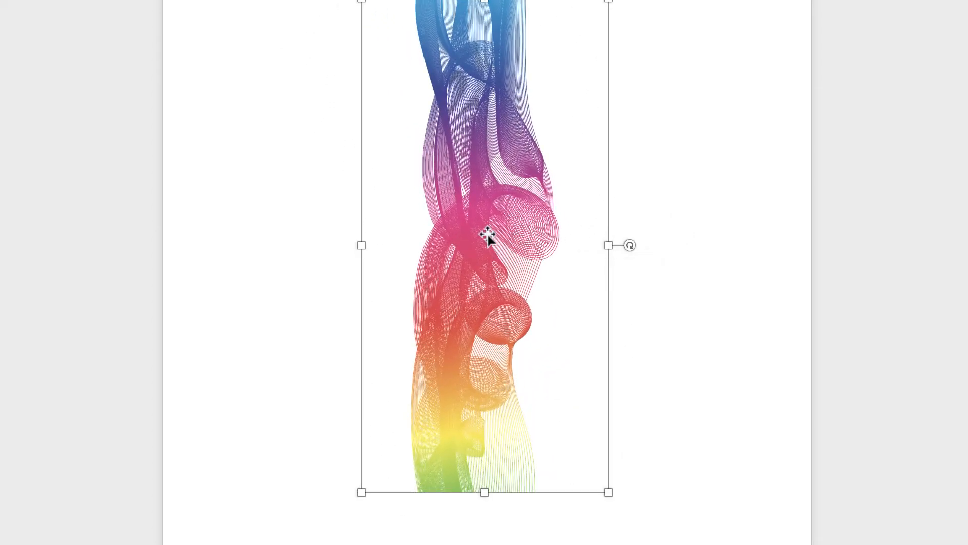
{"action": "left_click_drag", "start_coordinate": [479, 237], "coordinate": [593, 250]}
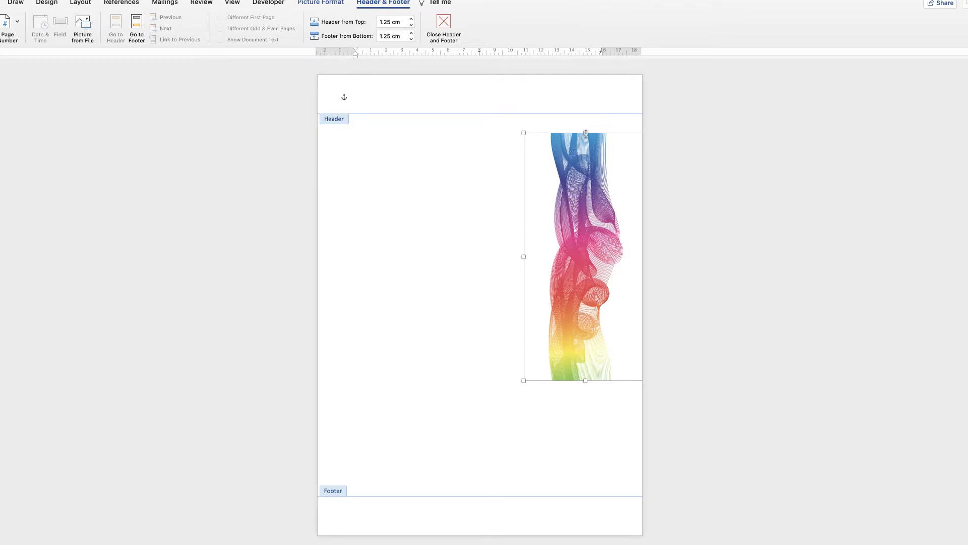
Step: Stretch the vertical wave picture to the full page height and narrow it from its left side
{"action": "left_click_drag", "start_coordinate": [586, 133], "coordinate": [594, 75]}
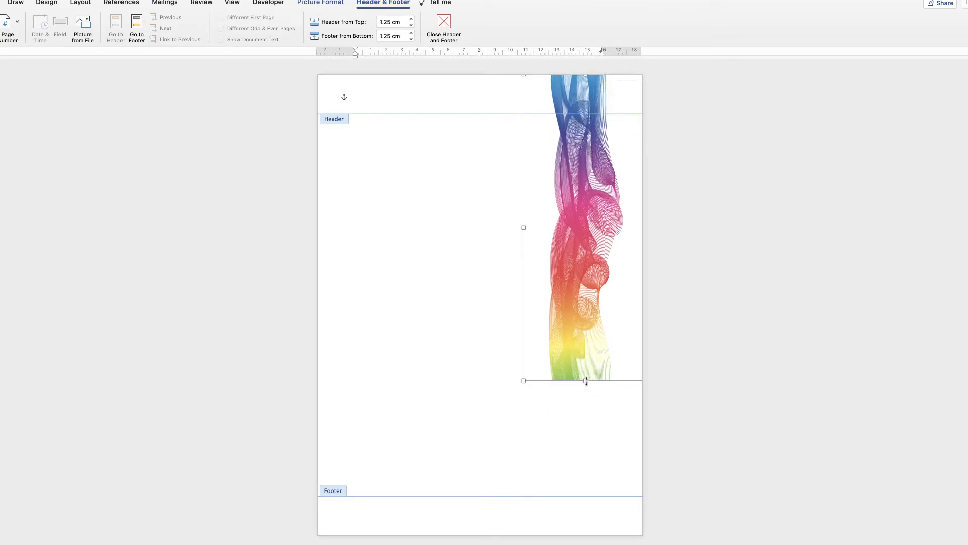
{"action": "left_click_drag", "start_coordinate": [586, 381], "coordinate": [583, 538]}
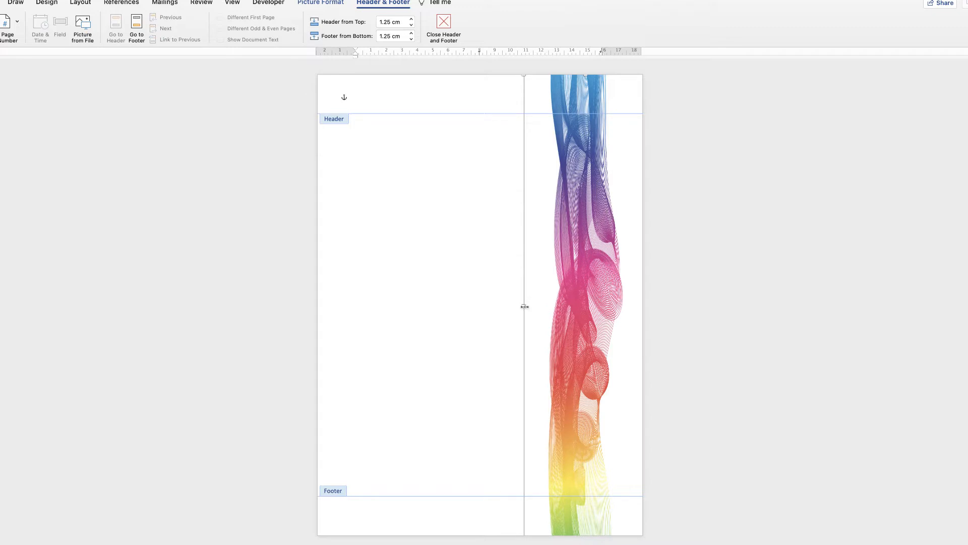
{"action": "left_click_drag", "start_coordinate": [524, 306], "coordinate": [554, 317]}
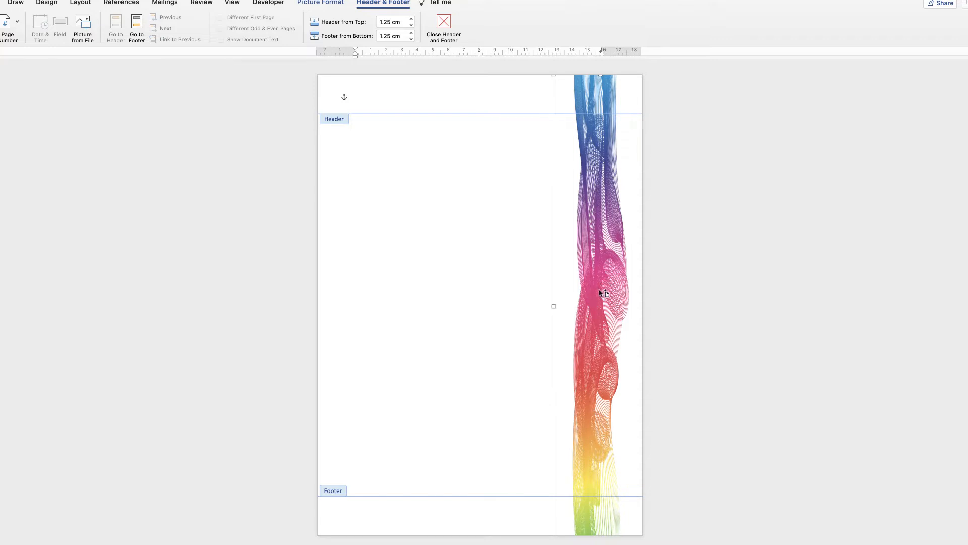
Step: Duplicate the vertical wave picture, rotate the copy to horizontal and place it across the page just above the footer
{"action": "left_click_drag", "start_coordinate": [603, 295], "coordinate": [459, 287]}
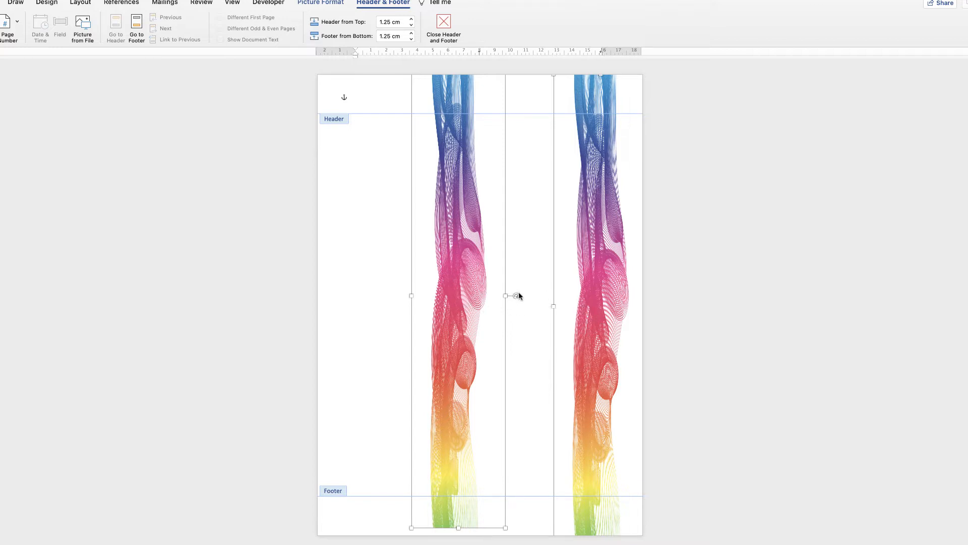
{"action": "mouse_move", "coordinate": [516, 295]}
{"action": "left_mouse_down"}
{"action": "mouse_move", "coordinate": [514, 268]}
{"action": "mouse_move", "coordinate": [523, 295]}
{"action": "left_mouse_up"}
{"action": "left_click", "coordinate": [375, 309]}
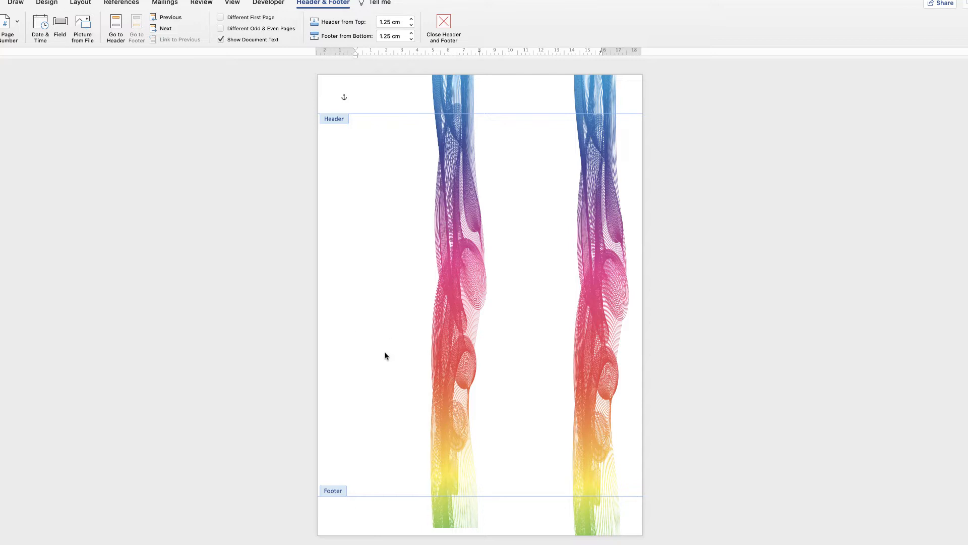
{"action": "left_click", "coordinate": [463, 292]}
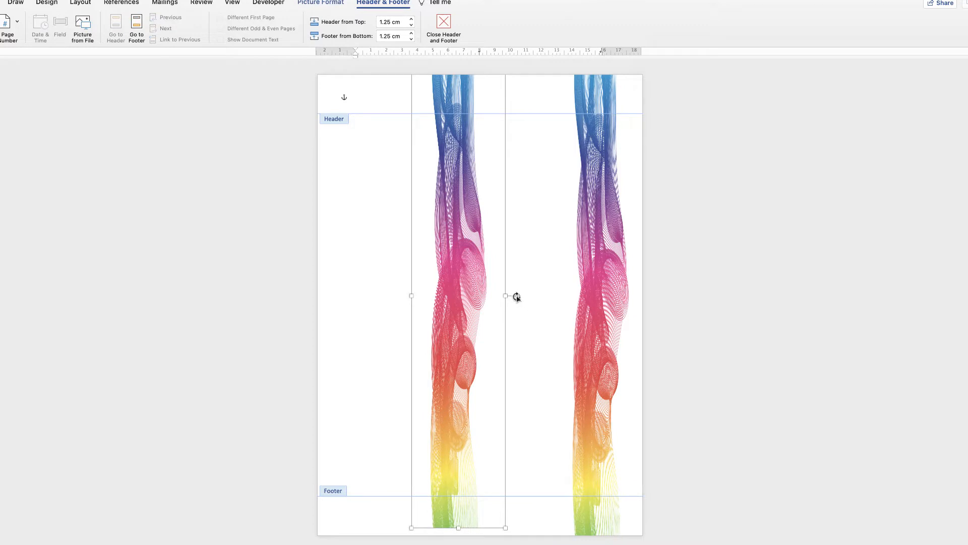
{"action": "left_click_drag", "start_coordinate": [517, 297], "coordinate": [446, 476]}
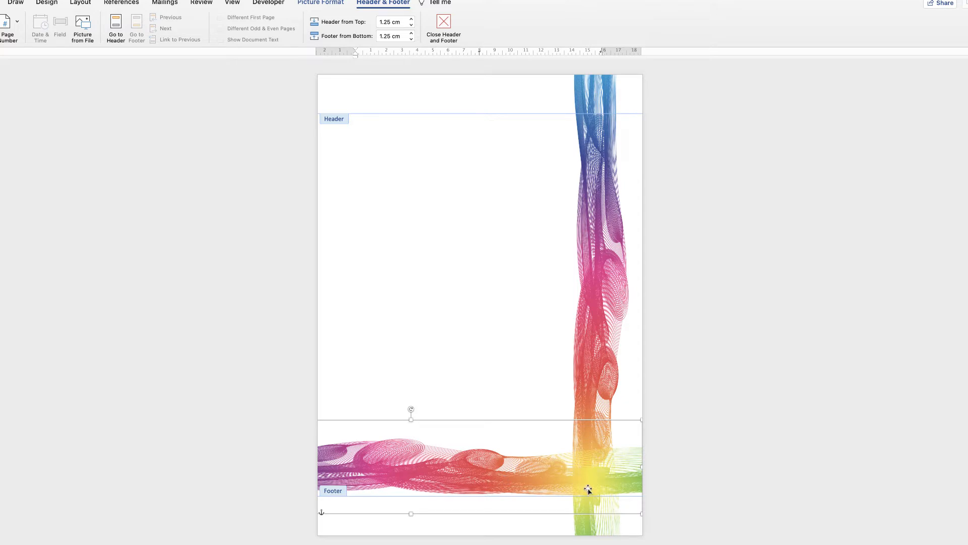
{"action": "left_click_drag", "start_coordinate": [550, 474], "coordinate": [548, 473]}
{"action": "left_click_drag", "start_coordinate": [639, 467], "coordinate": [589, 479]}
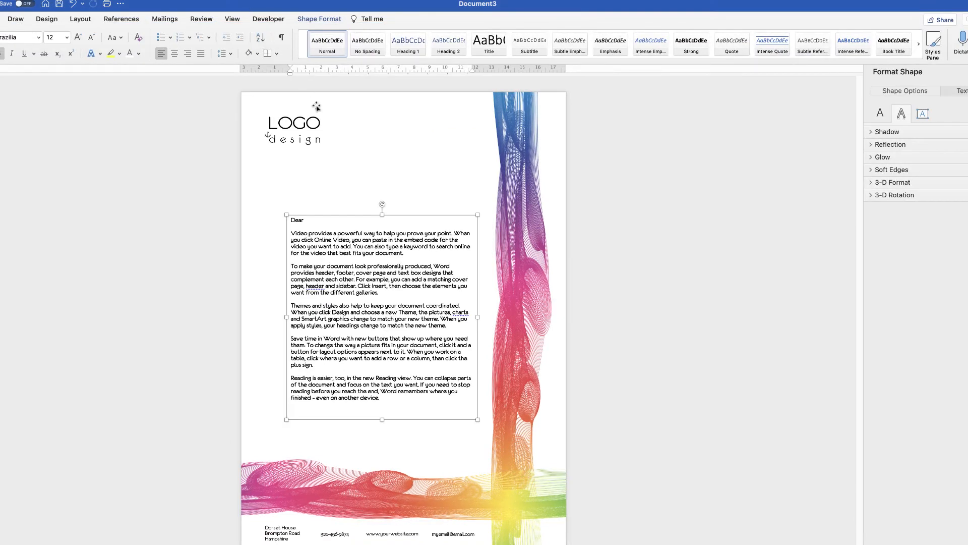
Step: Copy the LOGO design text box from Document3 into the letterhead and move it to the page's upper-left corner
{"action": "left_click", "coordinate": [288, 126]}
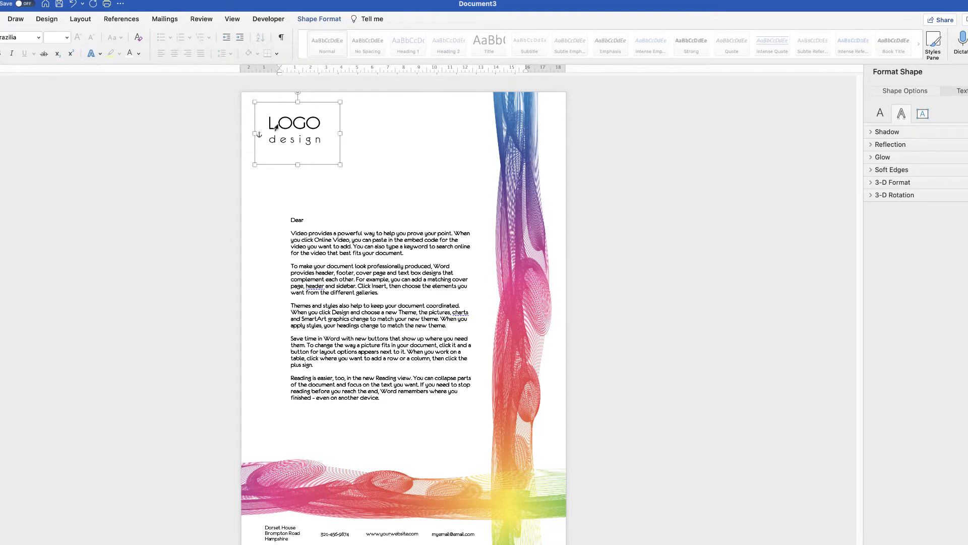
{"action": "left_click_drag", "start_coordinate": [213, 7], "coordinate": [213, 57]}
{"action": "left_click", "coordinate": [216, 30]}
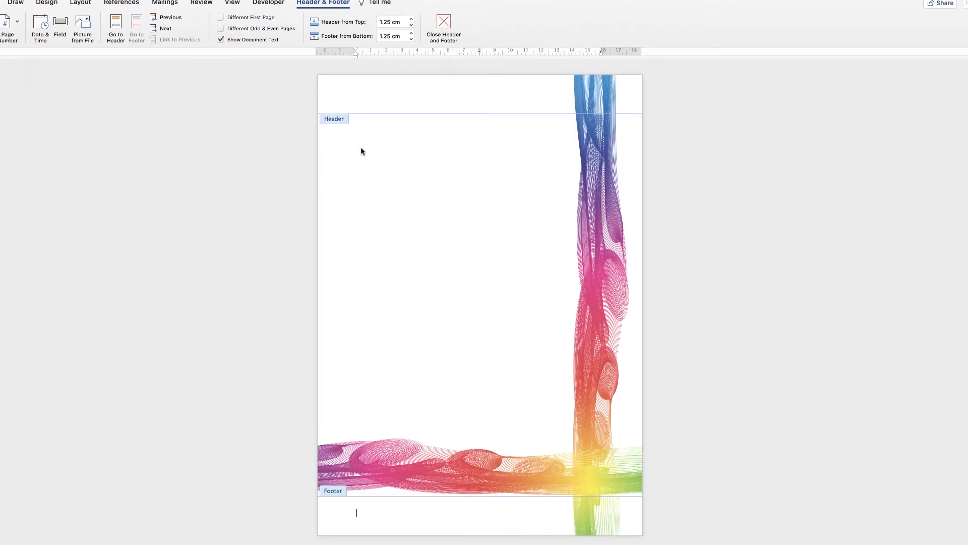
{"action": "key", "text": "super+v"}
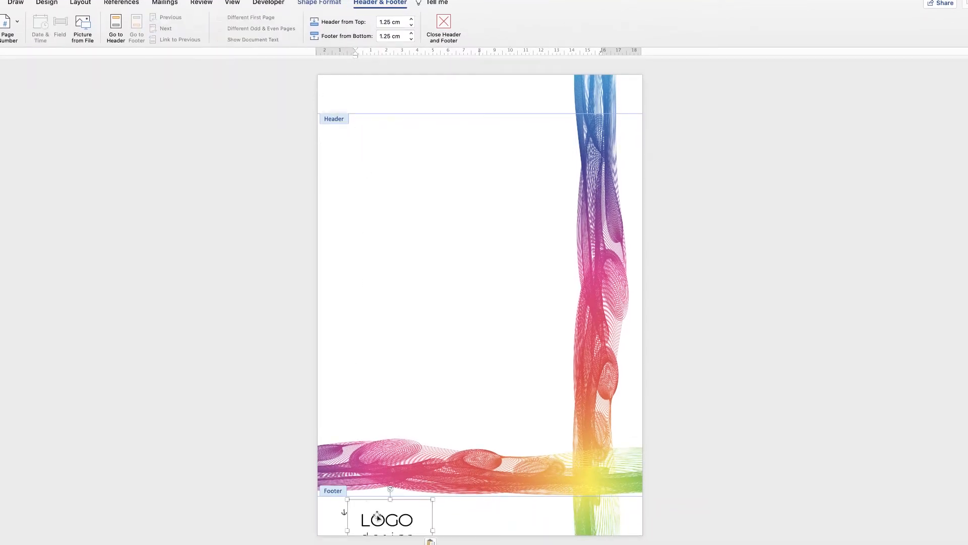
{"action": "left_click_drag", "start_coordinate": [376, 507], "coordinate": [381, 107]}
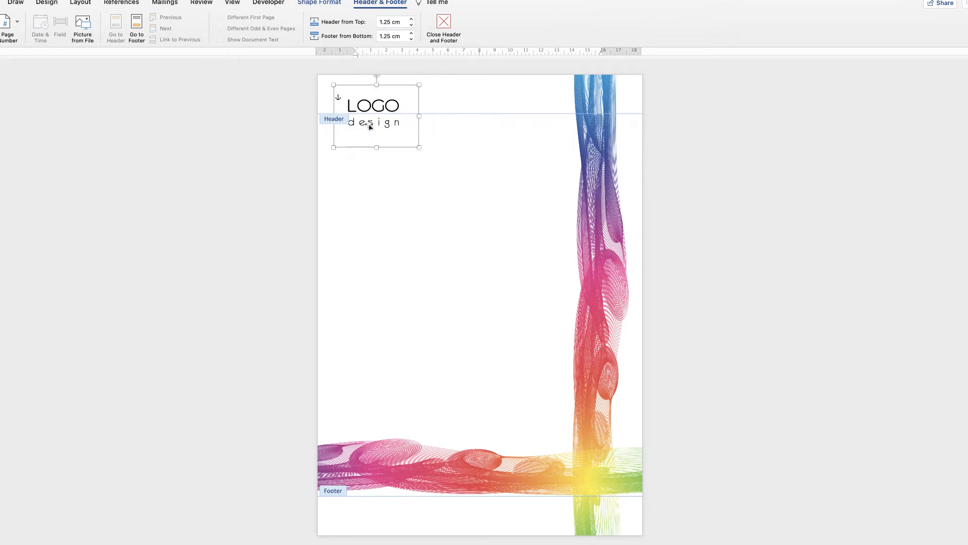
Step: Review the logo box's text wrapping options, shift the box slightly closer to the page corner and leave header editing
{"action": "right_click", "coordinate": [368, 126]}
{"action": "mouse_move", "coordinate": [388, 255]}
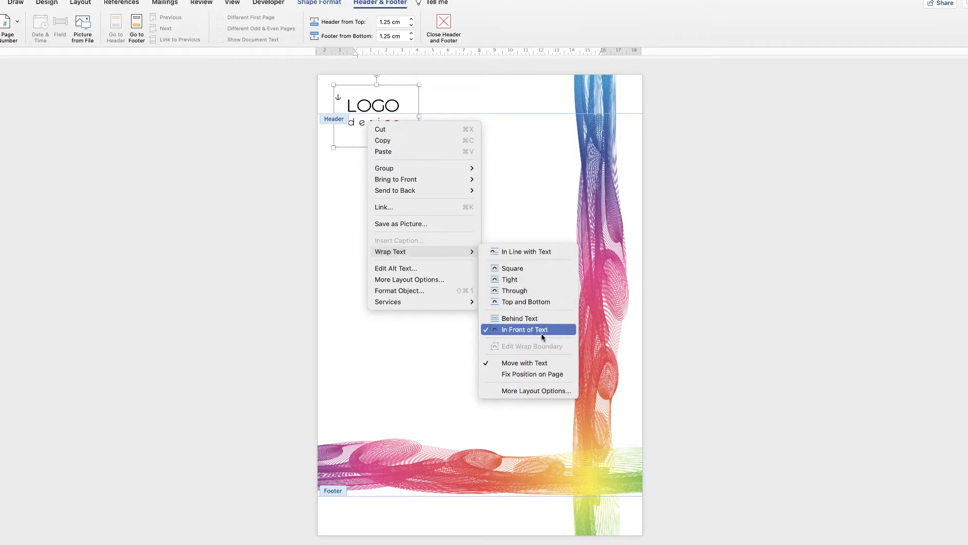
{"action": "left_click", "coordinate": [369, 125]}
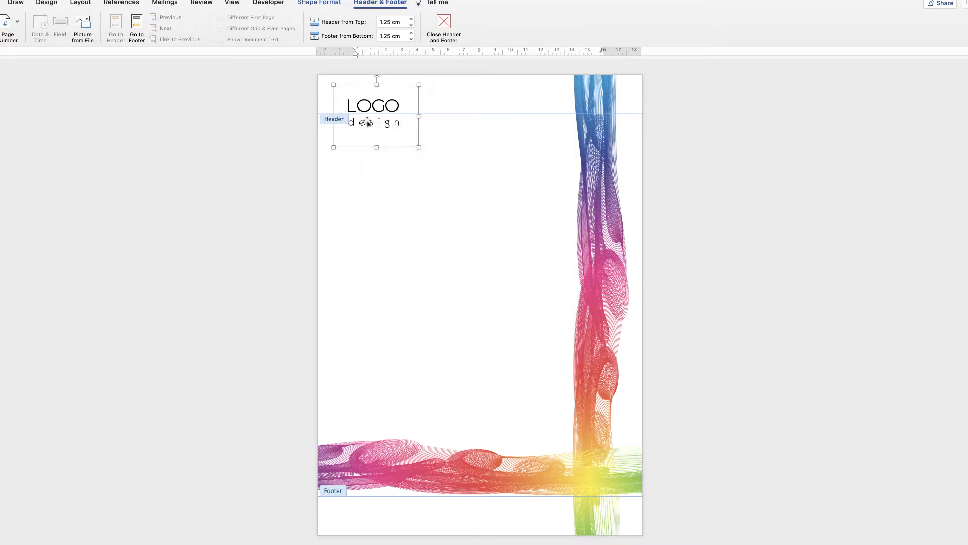
{"action": "mouse_move", "coordinate": [368, 123]}
{"action": "left_mouse_down"}
{"action": "mouse_move", "coordinate": [426, 141]}
{"action": "mouse_move", "coordinate": [367, 119]}
{"action": "left_mouse_up"}
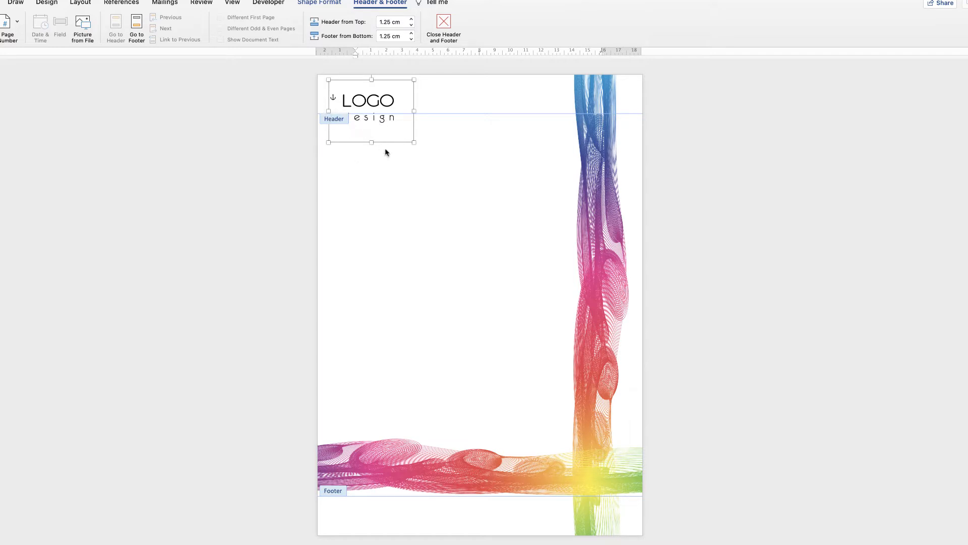
{"action": "double_click", "coordinate": [378, 278]}
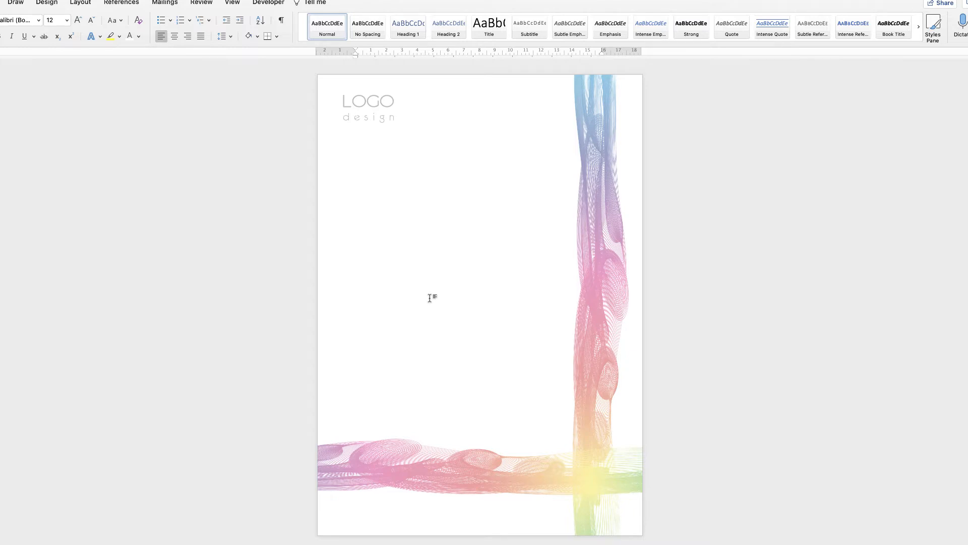
Step: Reopen the header and draw a horizontal text box in the footer area near the page's left edge
{"action": "double_click", "coordinate": [414, 94]}
{"action": "left_click", "coordinate": [381, 104]}
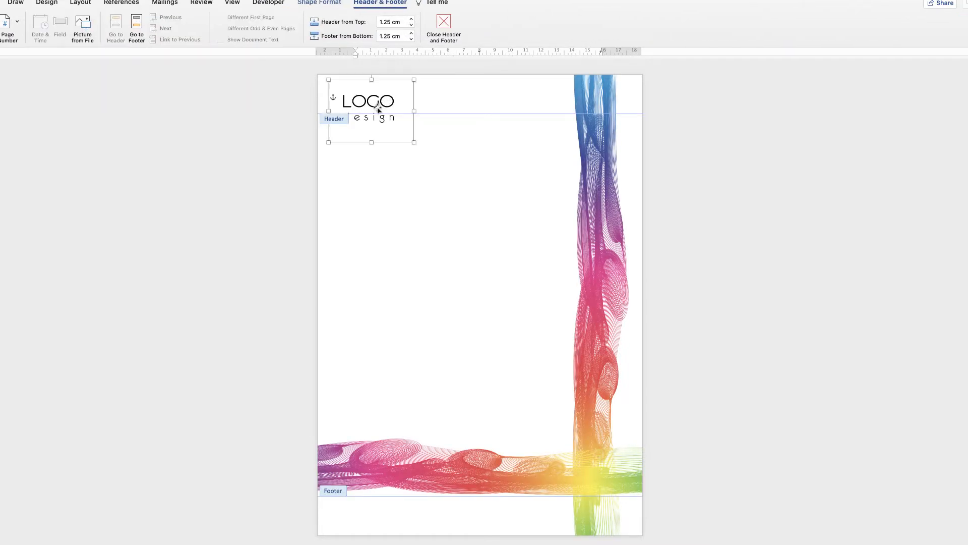
{"action": "left_click_drag", "start_coordinate": [381, 112], "coordinate": [383, 114]}
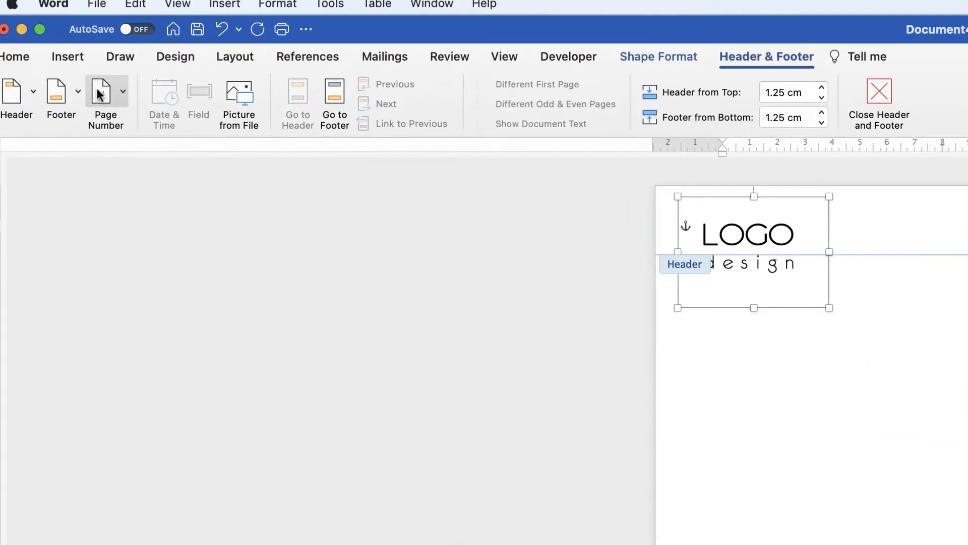
{"action": "left_click", "coordinate": [94, 76]}
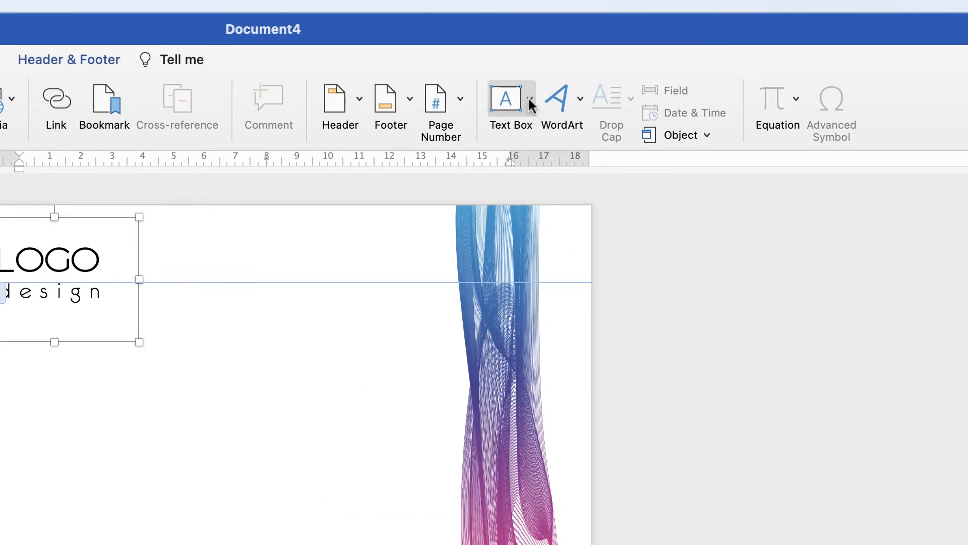
{"action": "left_click", "coordinate": [529, 99]}
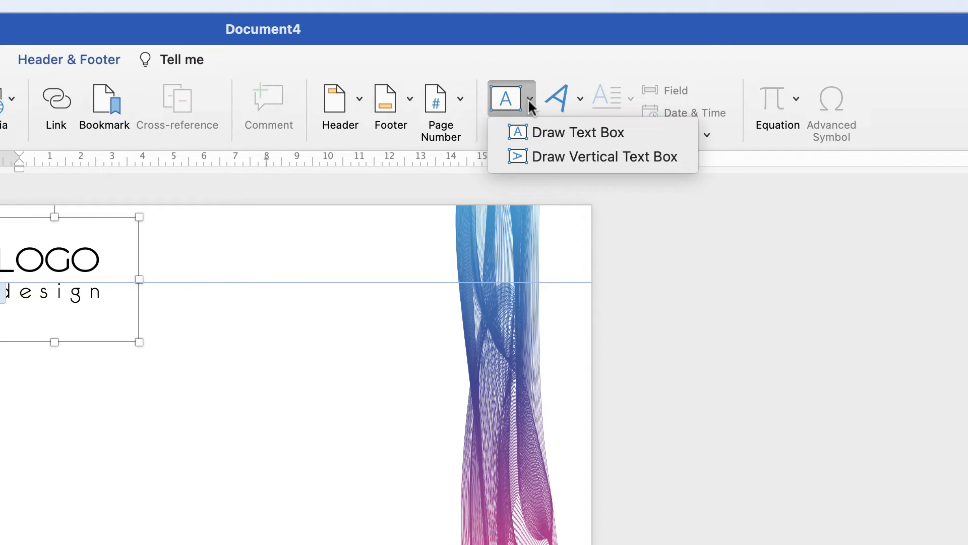
{"action": "left_click", "coordinate": [540, 131]}
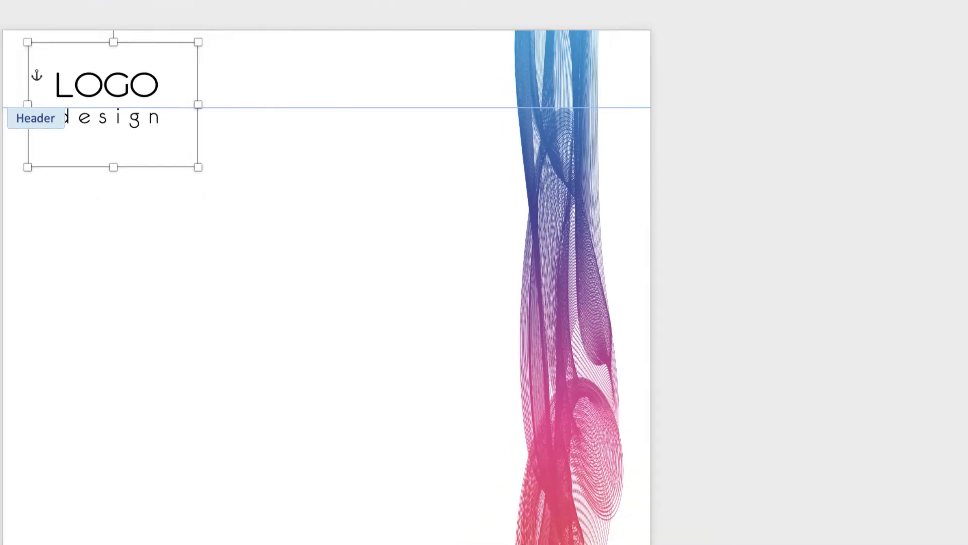
{"action": "left_click_drag", "start_coordinate": [182, 409], "coordinate": [366, 449]}
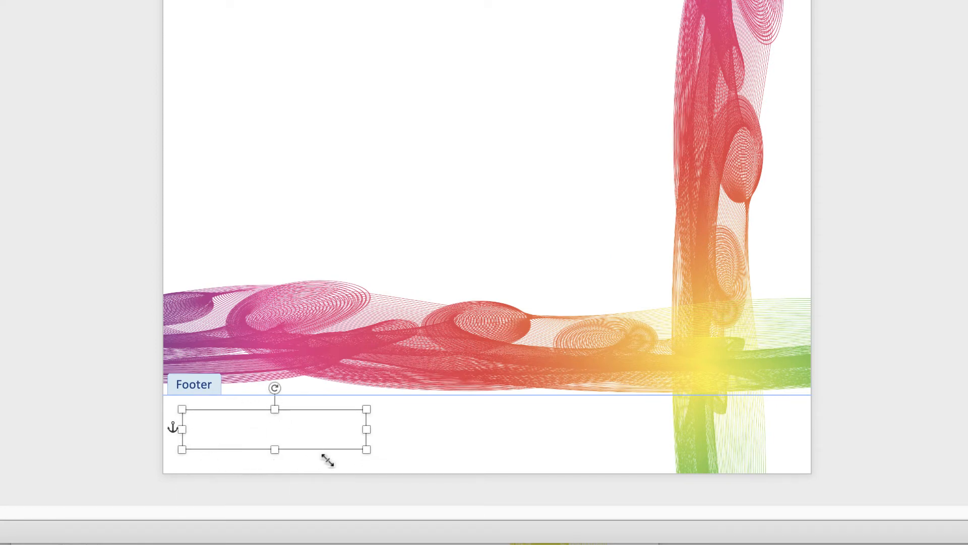
Step: Remove the outline and the fill from the footer text box
{"action": "left_click", "coordinate": [461, 431]}
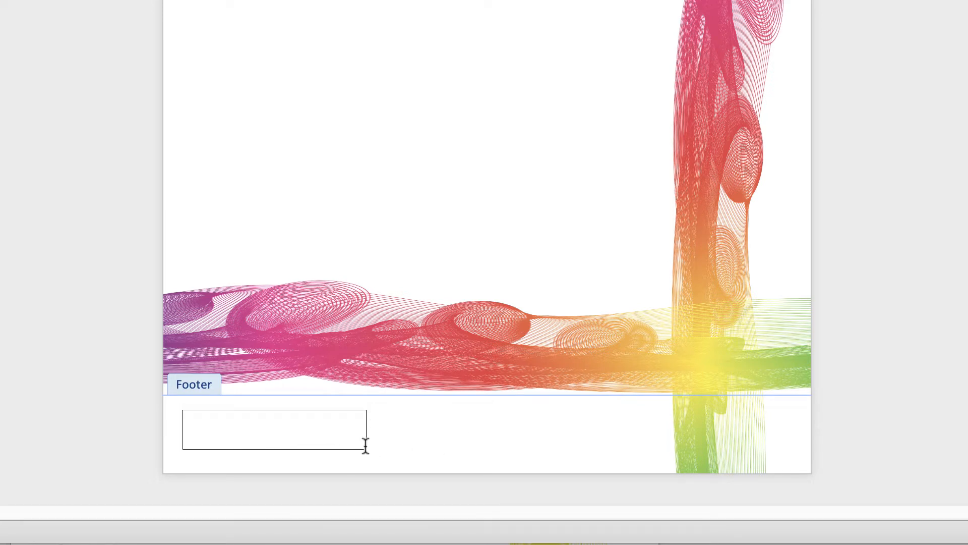
{"action": "left_click", "coordinate": [287, 434]}
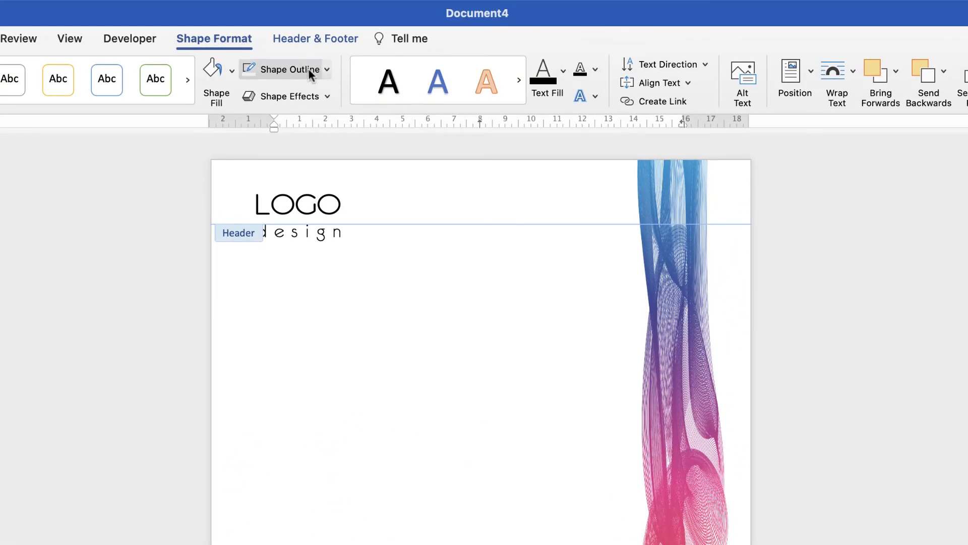
{"action": "left_click", "coordinate": [326, 69]}
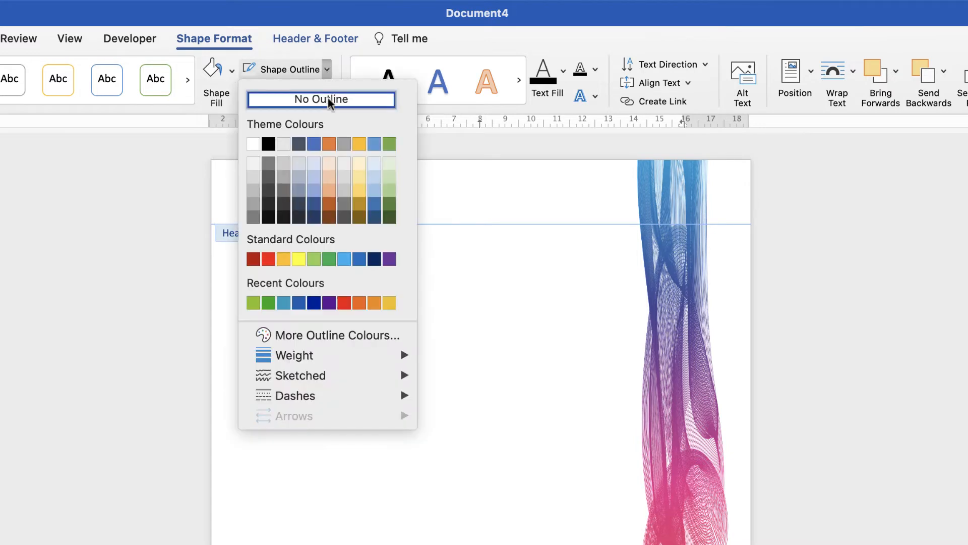
{"action": "left_click", "coordinate": [285, 100]}
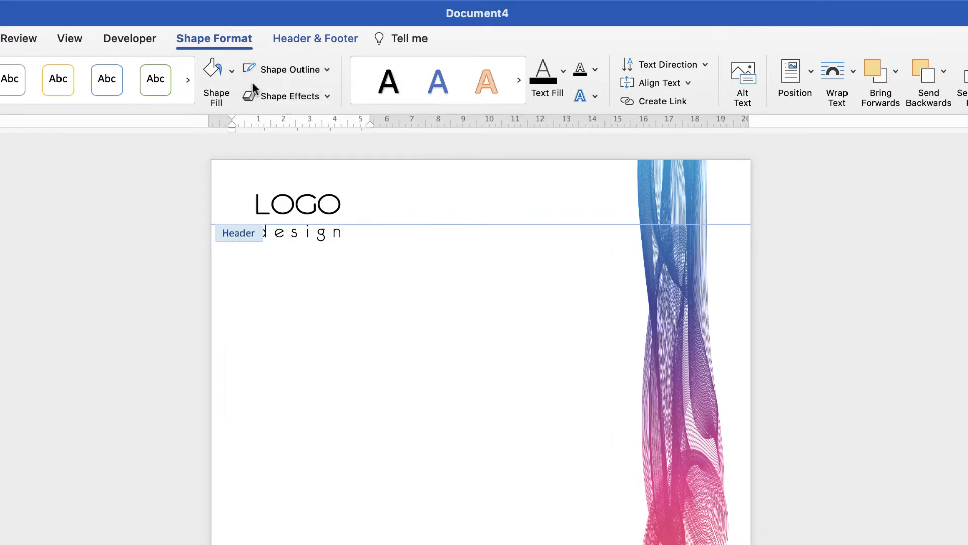
{"action": "left_click", "coordinate": [233, 74]}
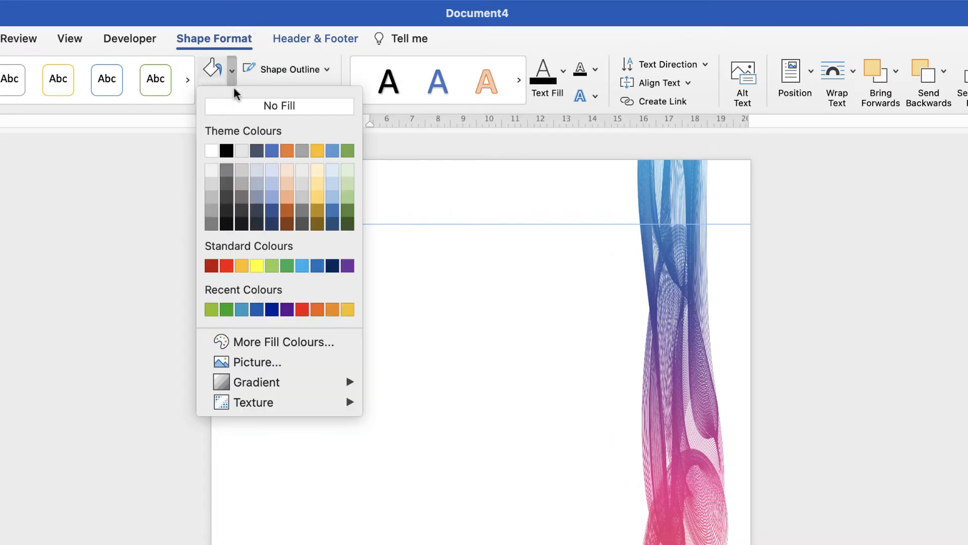
{"action": "left_click", "coordinate": [257, 105]}
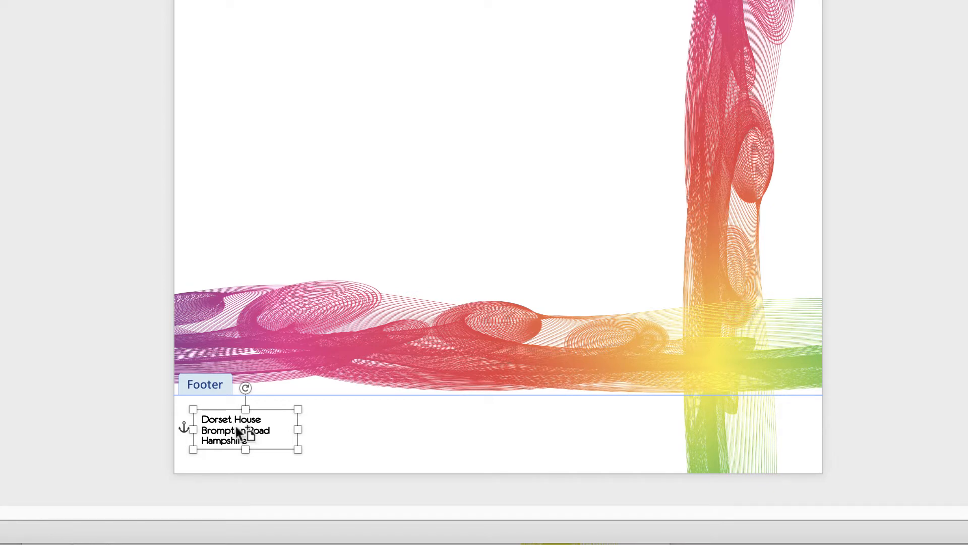
Step: Duplicate the footer's address box beside it, replace the copy's text with the phone number and reduce the box height
{"action": "left_click_drag", "start_coordinate": [235, 425], "coordinate": [360, 423]}
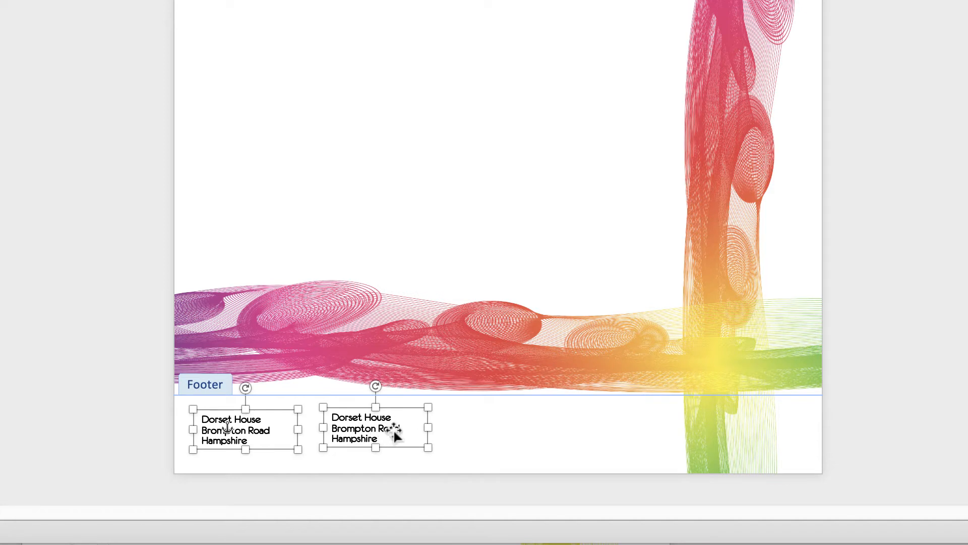
{"action": "left_click", "coordinate": [394, 439]}
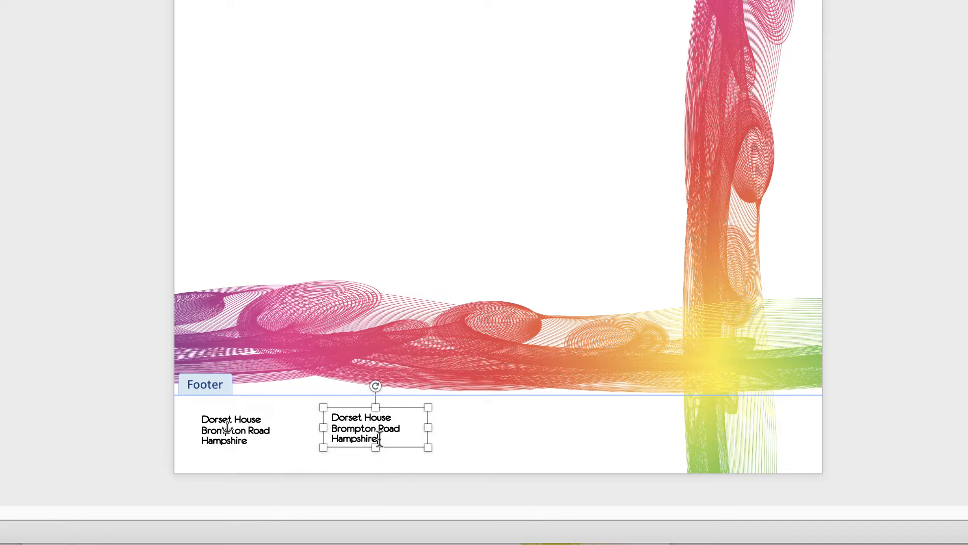
{"action": "key", "text": "ctrl+a"}
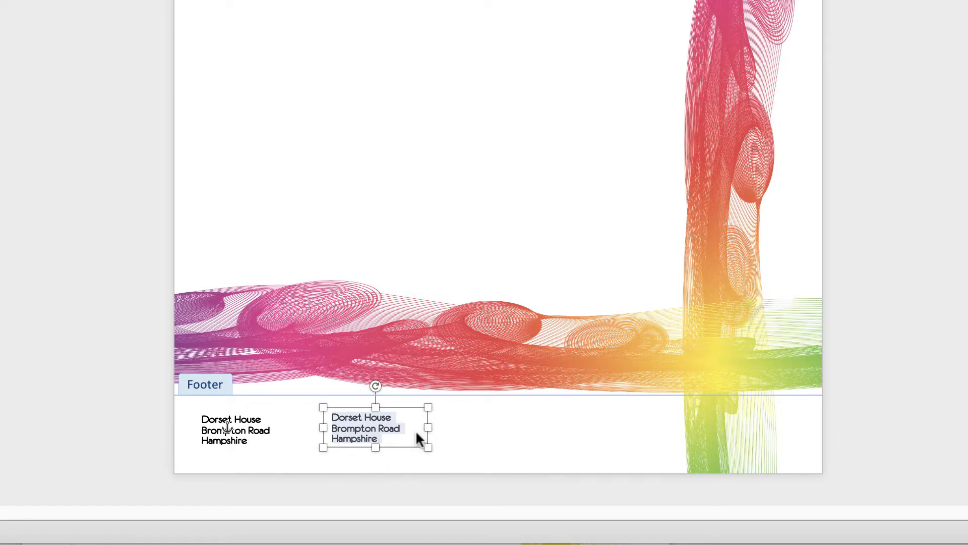
{"action": "key", "text": "ctrl+v"}
{"action": "left_click_drag", "start_coordinate": [373, 446], "coordinate": [352, 435]}
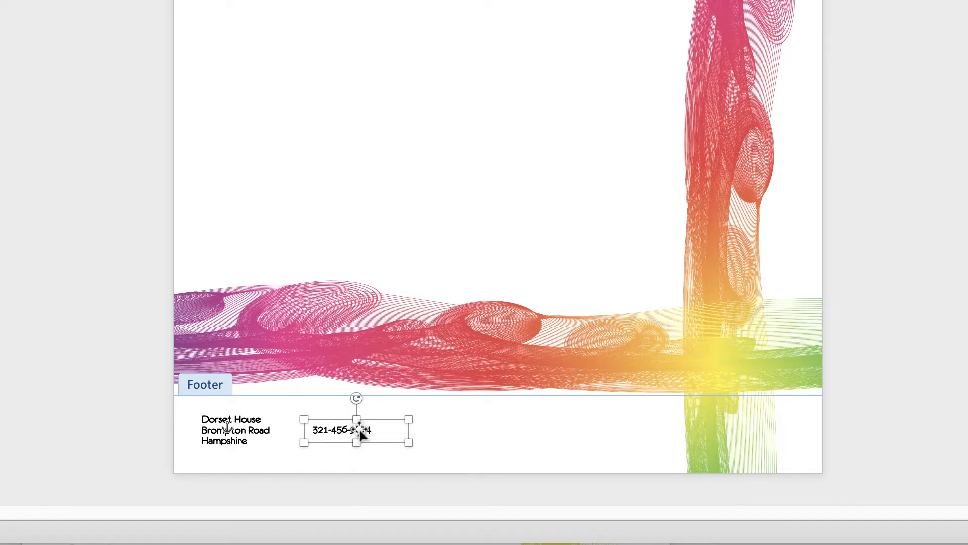
{"action": "left_click_drag", "start_coordinate": [359, 431], "coordinate": [444, 448]}
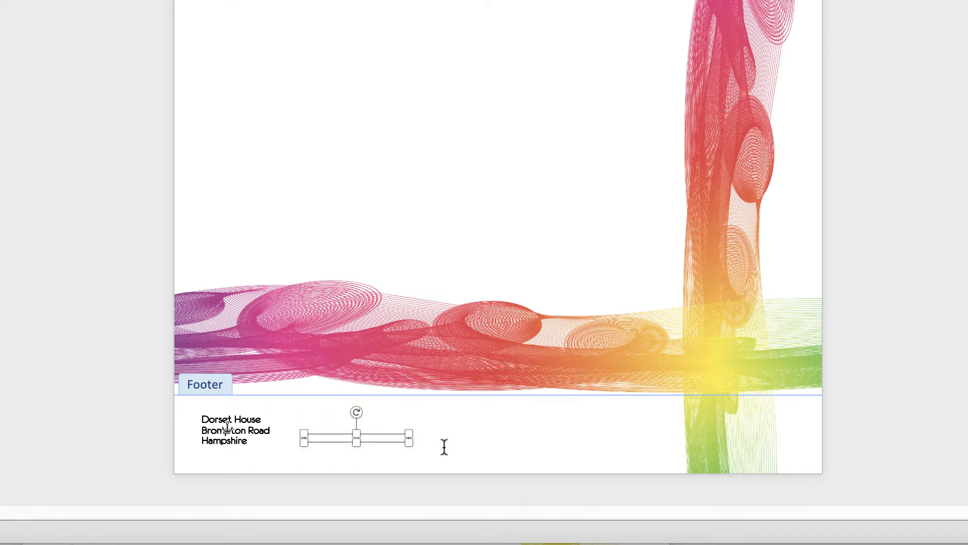
{"action": "key", "text": "ctrl+z"}
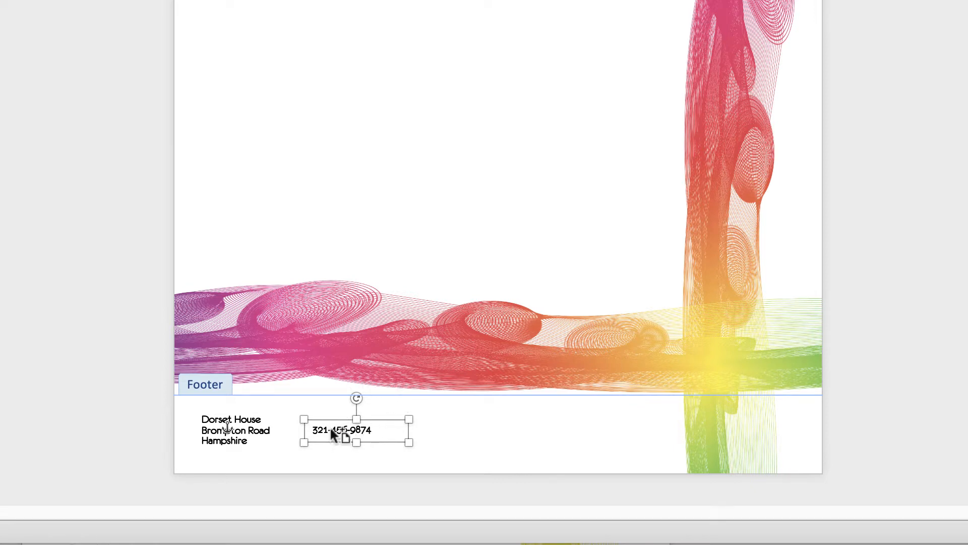
{"action": "left_click_drag", "start_coordinate": [329, 426], "coordinate": [437, 432]}
{"action": "left_click", "coordinate": [533, 441]}
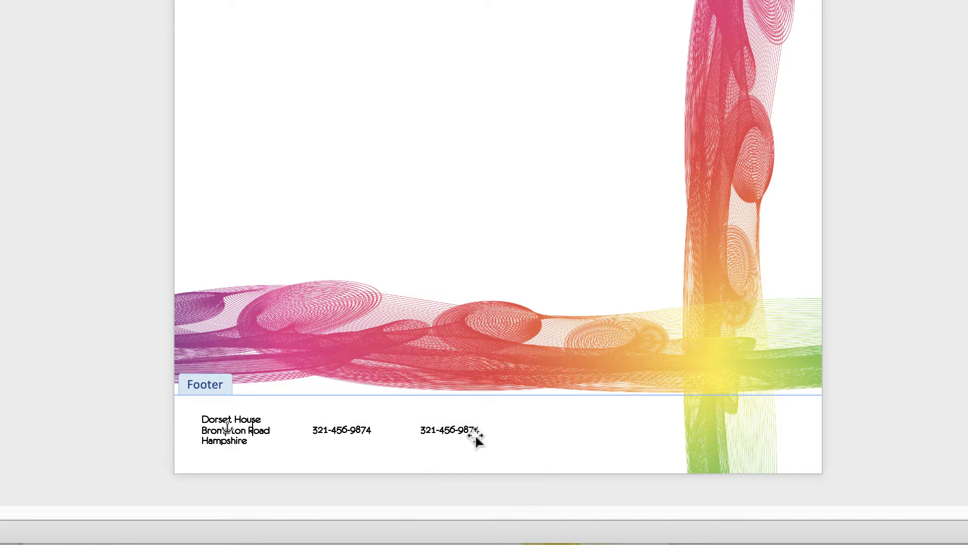
{"action": "left_click", "coordinate": [468, 437]}
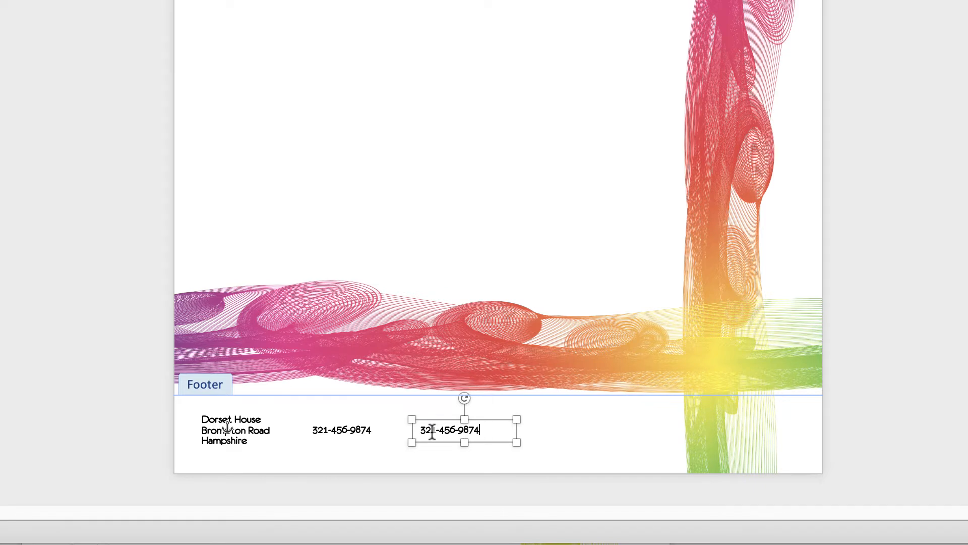
{"action": "triple_click", "coordinate": [476, 425]}
{"action": "type", "text": "www.yourwebsite."}
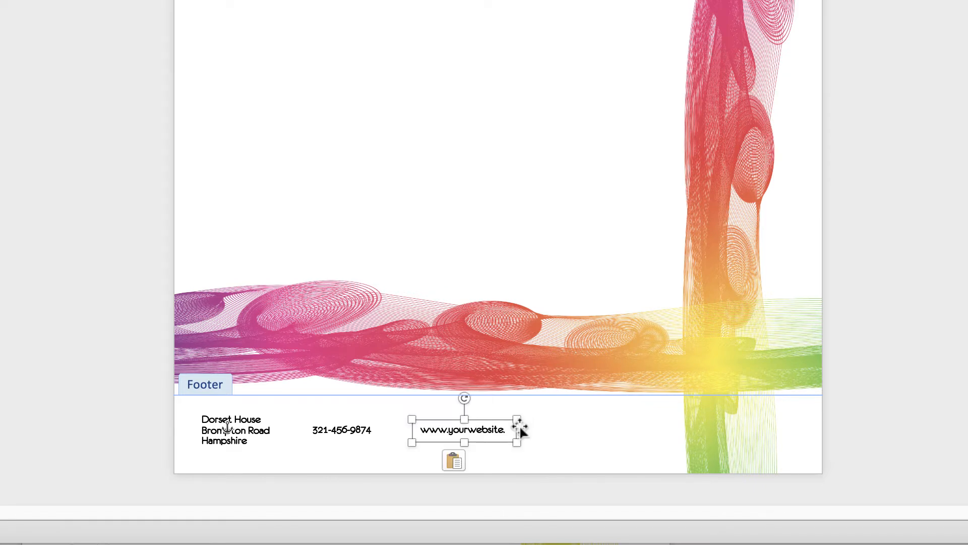
{"action": "left_click_drag", "start_coordinate": [520, 435], "coordinate": [531, 428]}
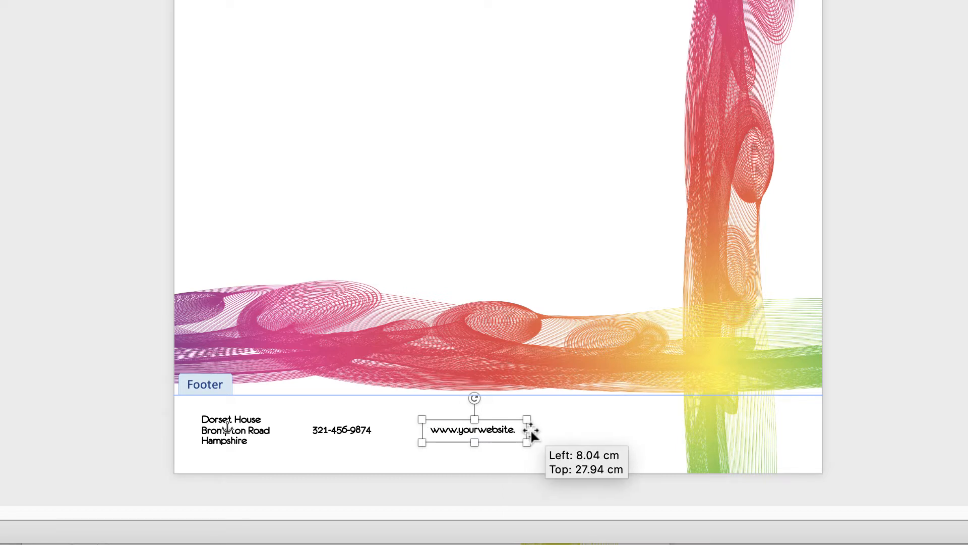
{"action": "left_click_drag", "start_coordinate": [423, 442], "coordinate": [397, 441]}
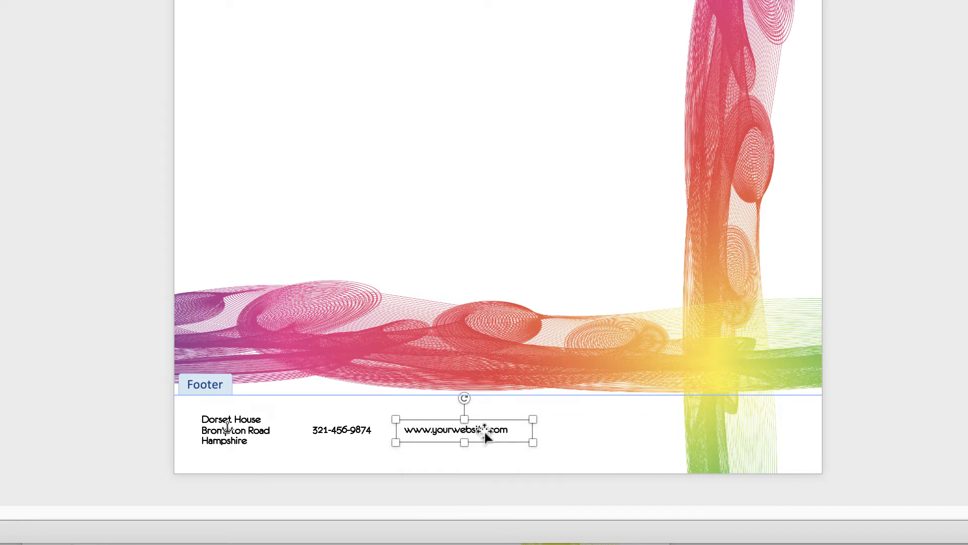
Step: Duplicate the website box beside it in the footer and replace the copy's text with the e-mail address
{"action": "left_click_drag", "start_coordinate": [480, 429], "coordinate": [620, 432]}
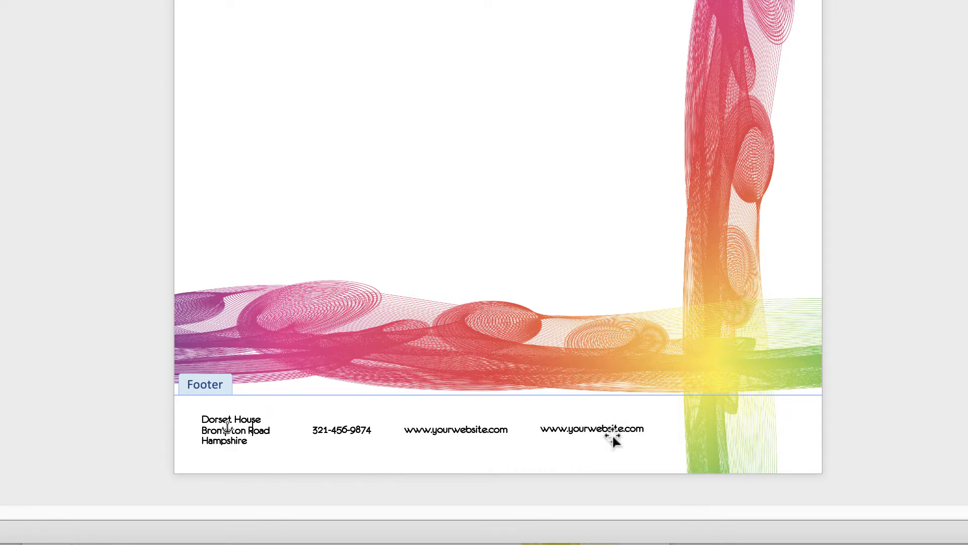
{"action": "left_click", "coordinate": [614, 429]}
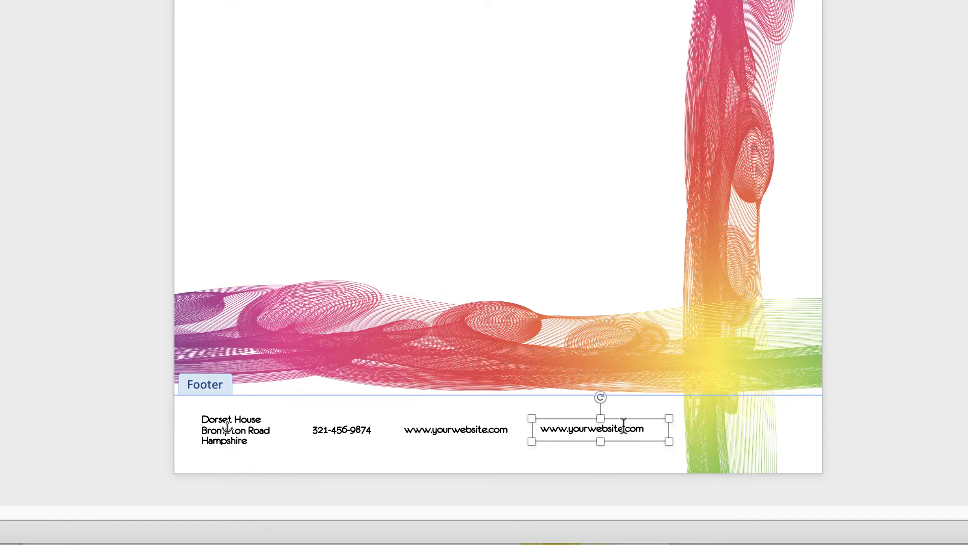
{"action": "triple_click", "coordinate": [620, 425]}
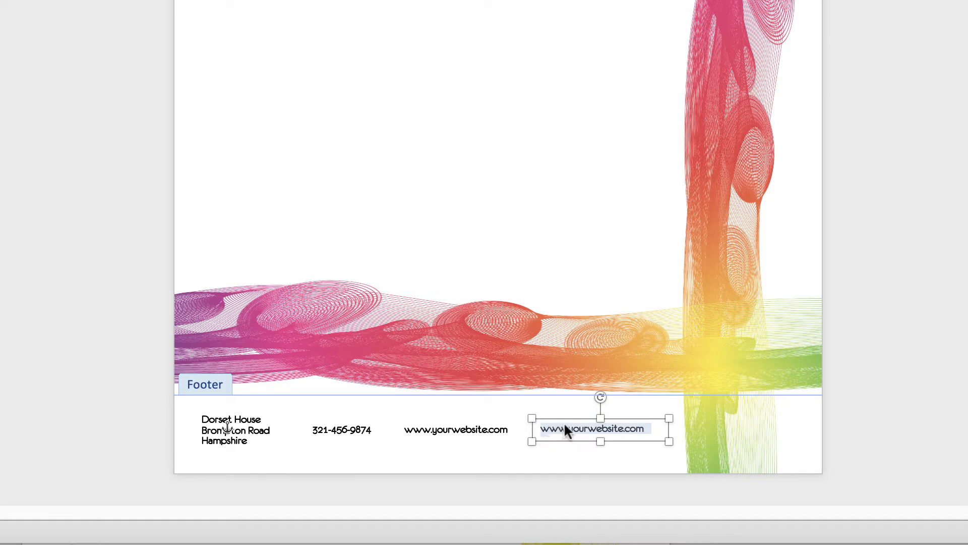
{"action": "key", "text": "ctrl+v"}
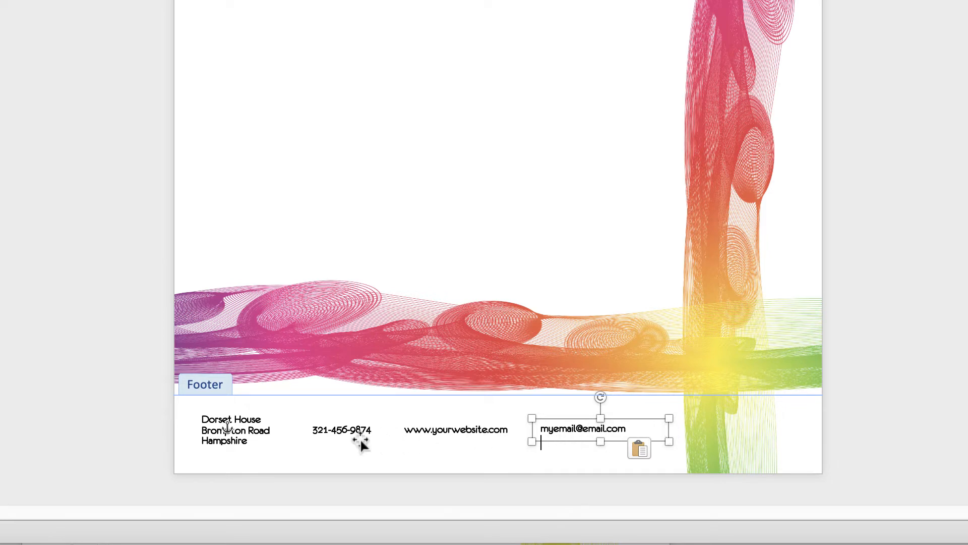
Step: Reposition the address, e-mail, website and phone boxes so they are spaced out across the footer
{"action": "left_click", "coordinate": [243, 440]}
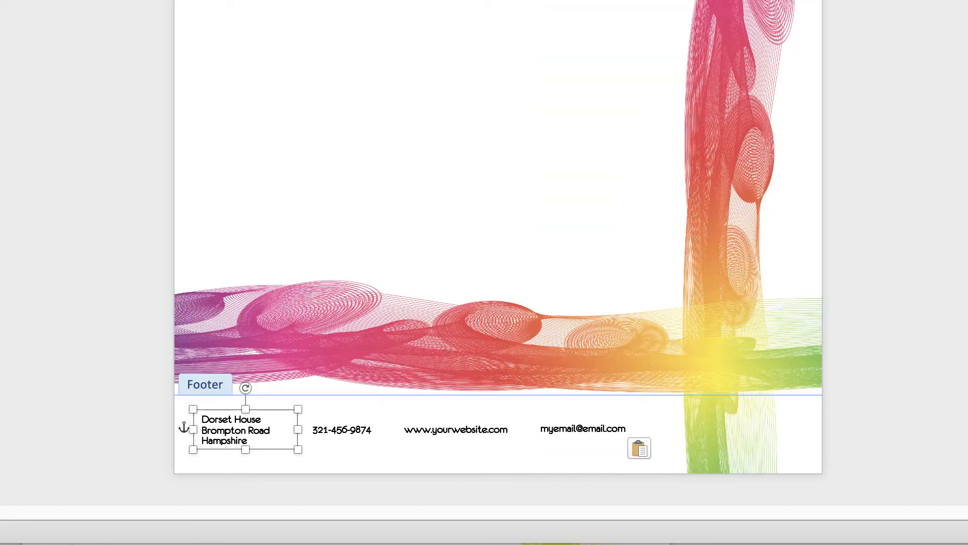
{"action": "left_click_drag", "start_coordinate": [69, 431], "coordinate": [81, 433]}
{"action": "left_click_drag", "start_coordinate": [234, 436], "coordinate": [244, 446]}
{"action": "left_click_drag", "start_coordinate": [580, 427], "coordinate": [597, 426]}
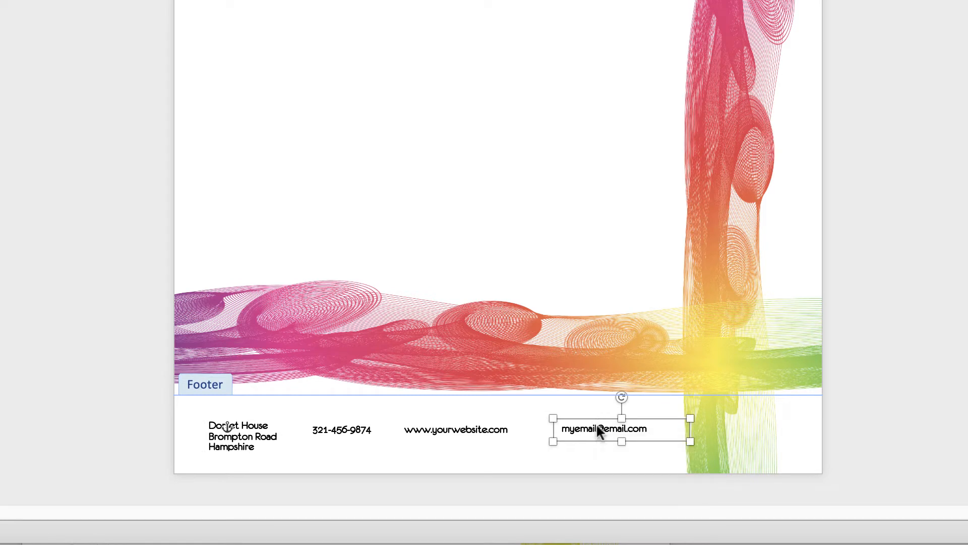
{"action": "left_click_drag", "start_coordinate": [463, 430], "coordinate": [470, 429]}
{"action": "left_click_drag", "start_coordinate": [324, 431], "coordinate": [333, 430]}
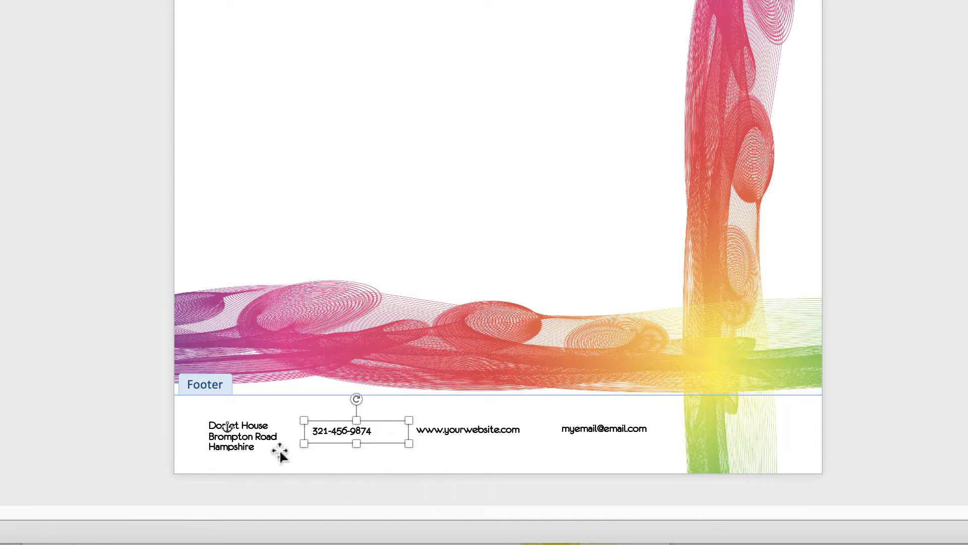
Step: Select all four footer contact boxes together and align them vertically to the middle of each other
{"action": "left_click", "coordinate": [237, 438], "text": "shift"}
{"action": "left_click", "coordinate": [478, 433], "text": "shift"}
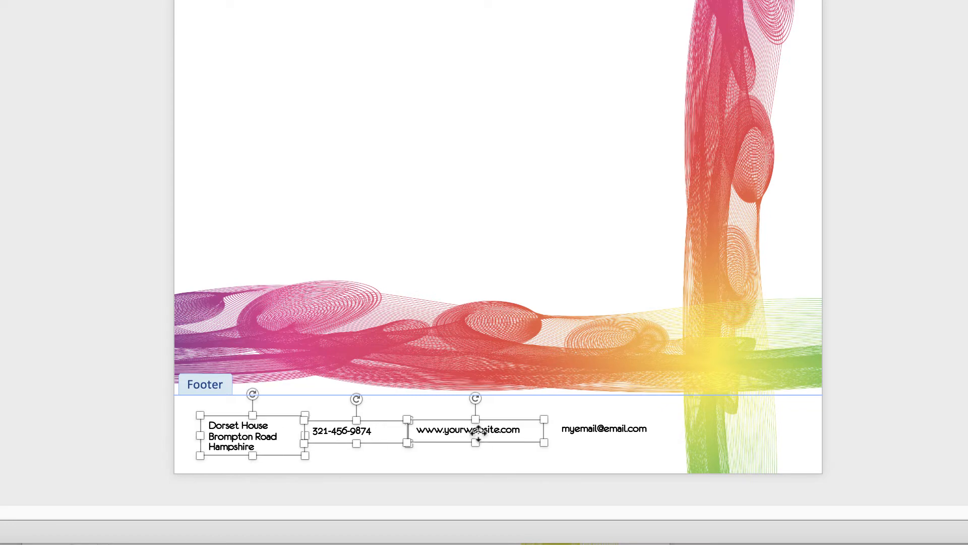
{"action": "left_click", "coordinate": [604, 434], "text": "shift"}
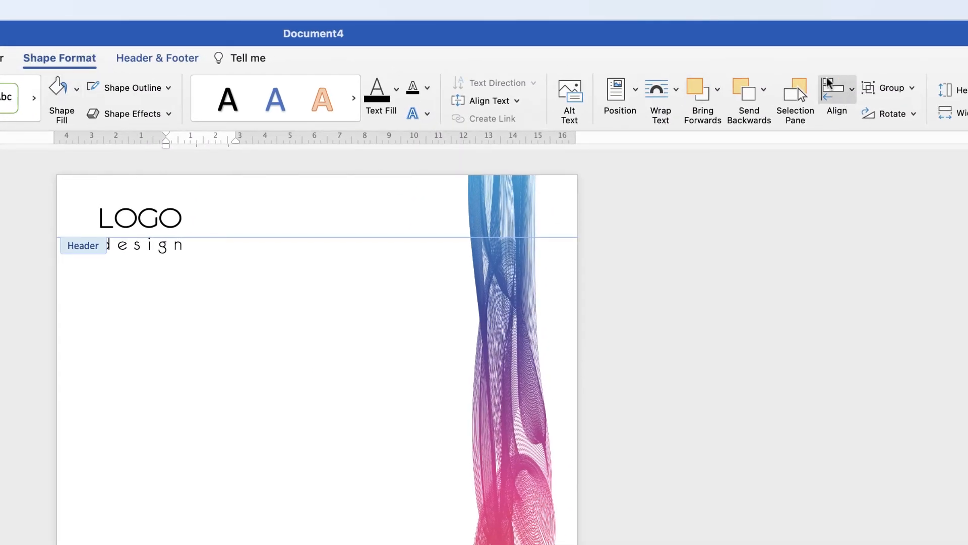
{"action": "left_click", "coordinate": [853, 94]}
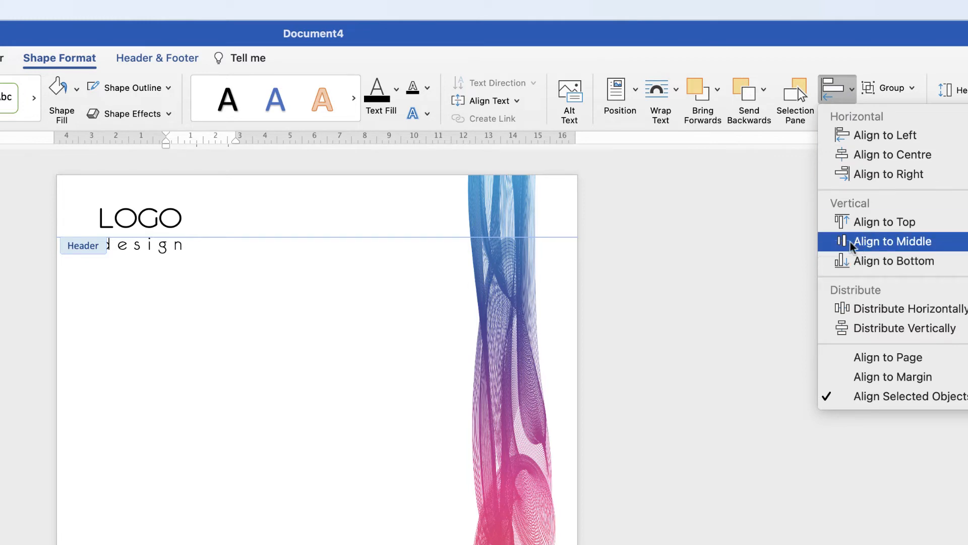
{"action": "left_click", "coordinate": [888, 246]}
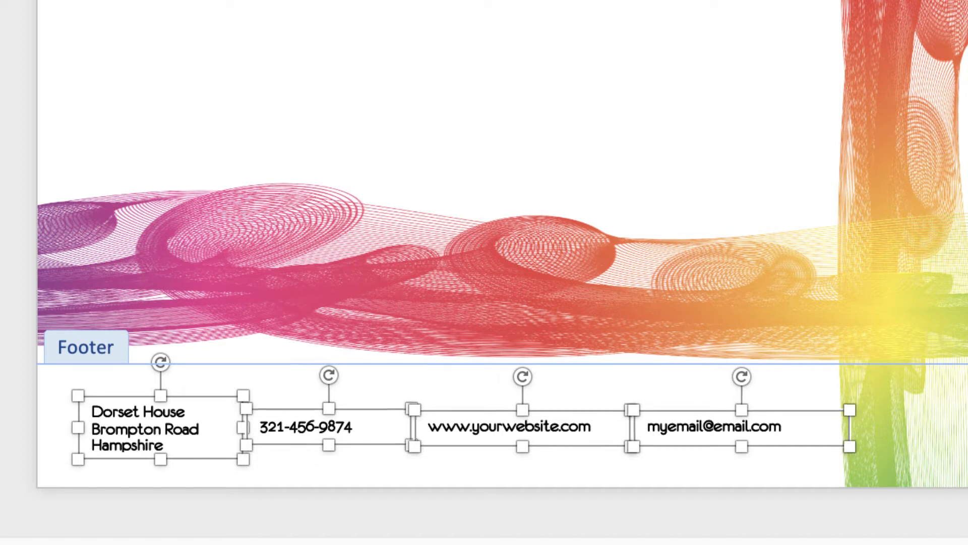
Step: Group the address, phone, website and e-mail boxes in the footer into one object
{"action": "left_click", "coordinate": [266, 450]}
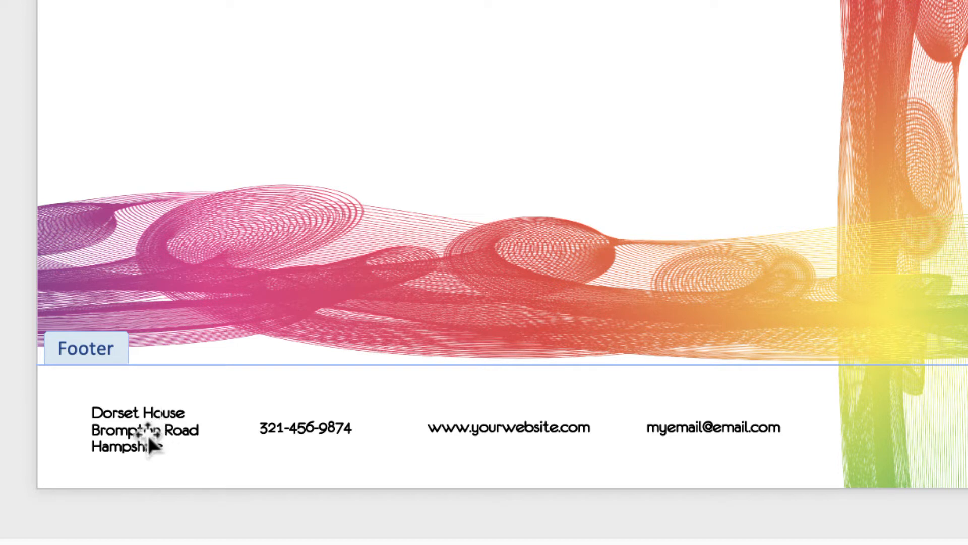
{"action": "left_click", "coordinate": [136, 427]}
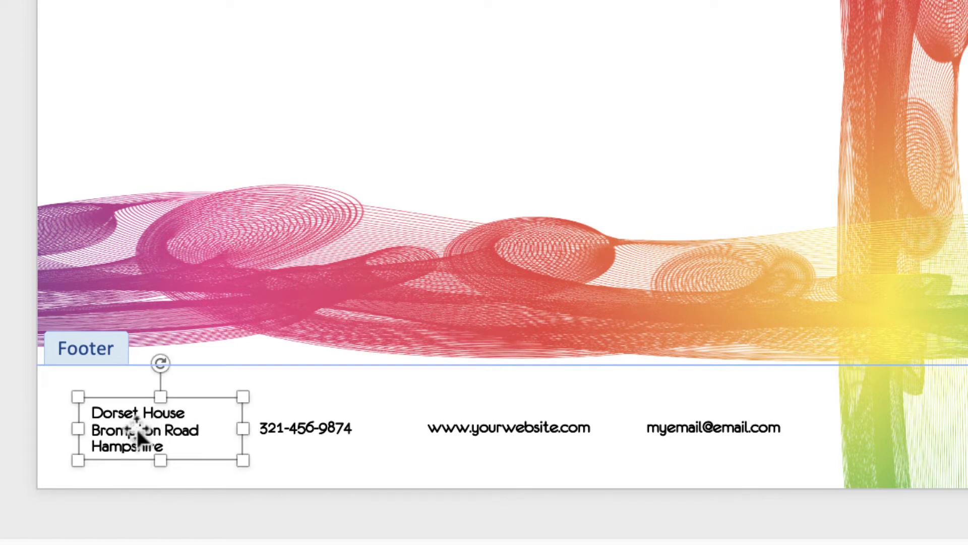
{"action": "left_click", "coordinate": [333, 435], "text": "shift"}
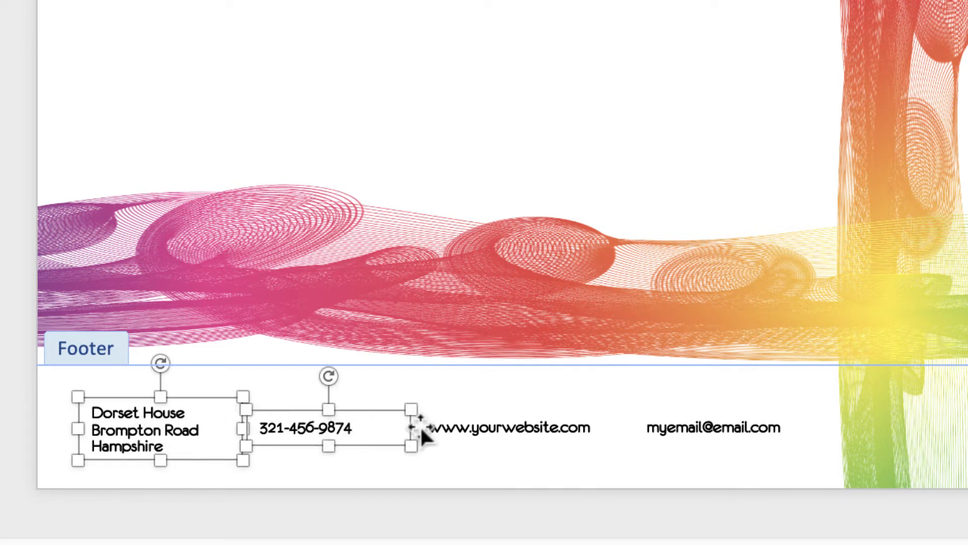
{"action": "left_click", "coordinate": [523, 438], "text": "shift"}
{"action": "left_click", "coordinate": [710, 427], "text": "shift"}
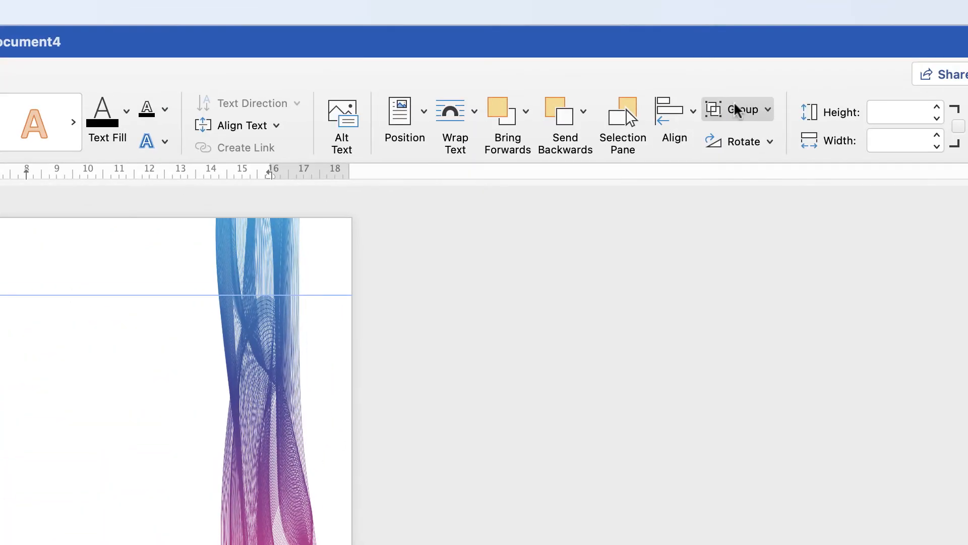
{"action": "left_click", "coordinate": [767, 112]}
{"action": "left_click", "coordinate": [774, 135]}
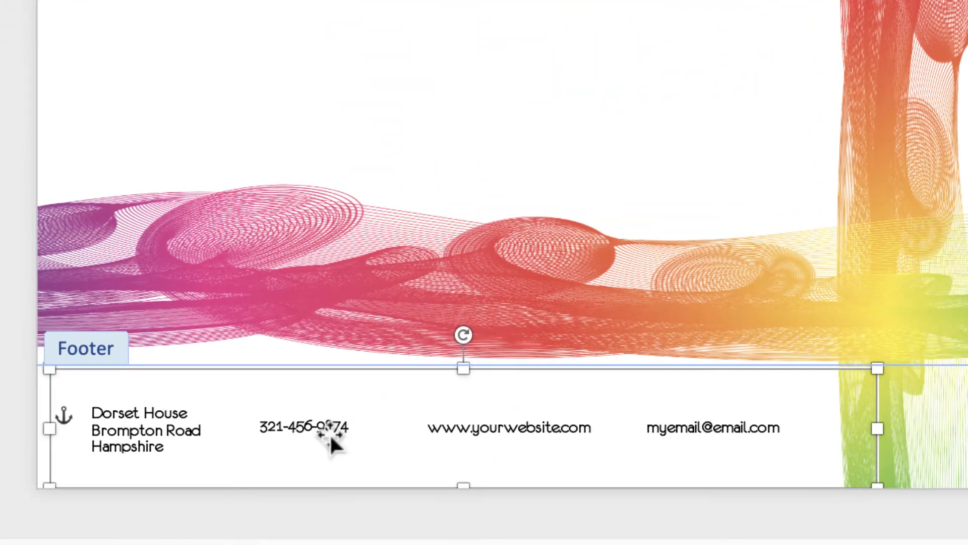
Step: Fine-tune the vertical position of the grouped contact details within the footer, below the wave artwork
{"action": "left_click_drag", "start_coordinate": [329, 434], "coordinate": [355, 437]}
{"action": "key", "text": "Up"}
{"action": "key", "text": "Up"}
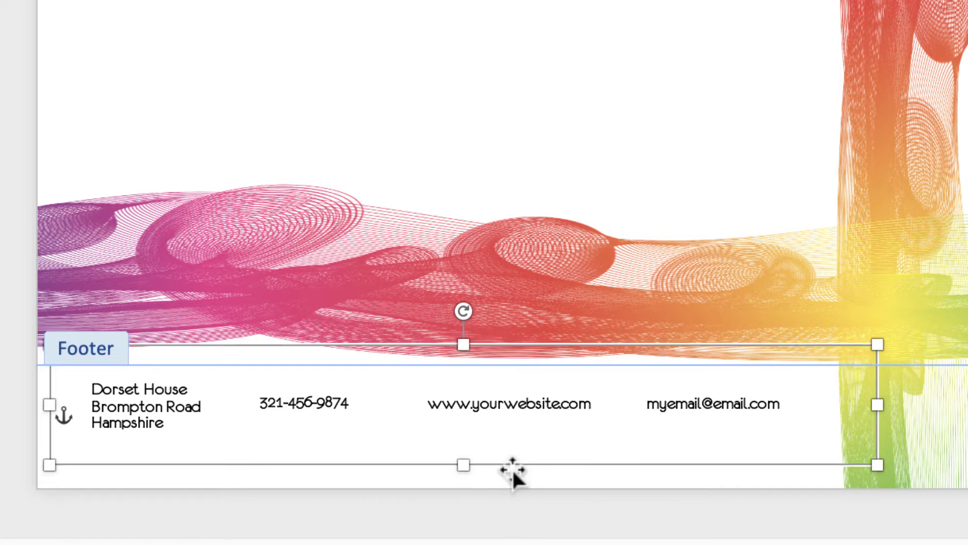
{"action": "key", "text": "Down"}
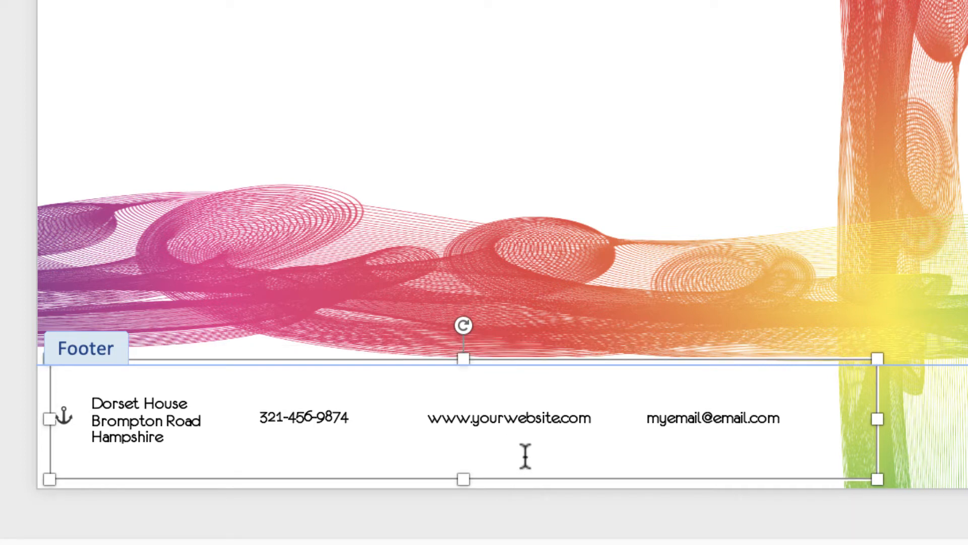
{"action": "key", "text": "Down"}
{"action": "key", "text": "Up"}
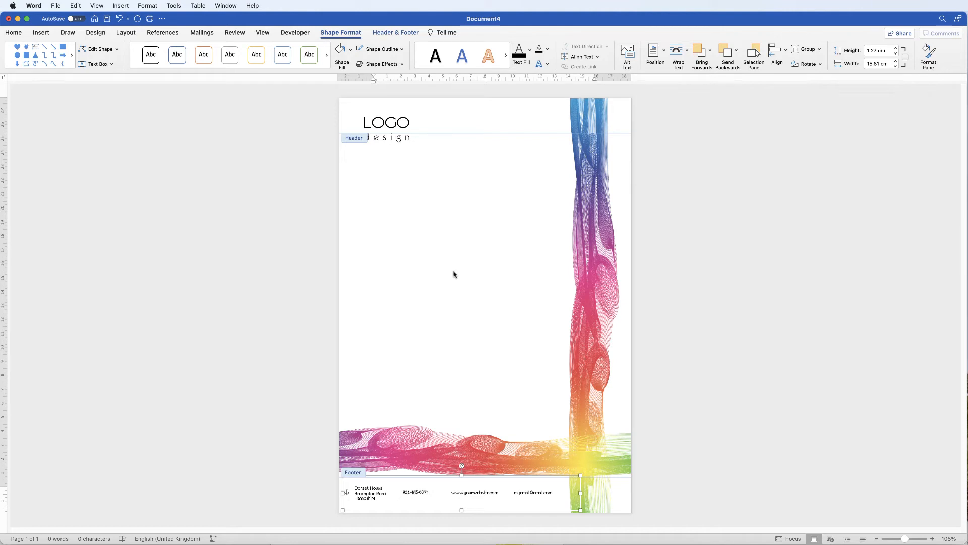
Step: Leave footer editing and generate sample body text with =rand() a few lines below the logo
{"action": "double_click", "coordinate": [454, 274]}
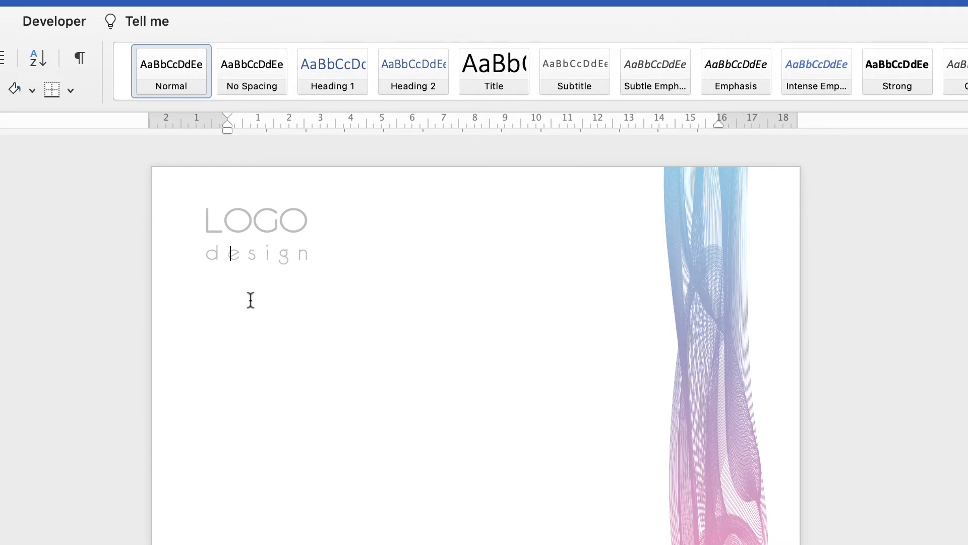
{"action": "key", "text": "Down"}
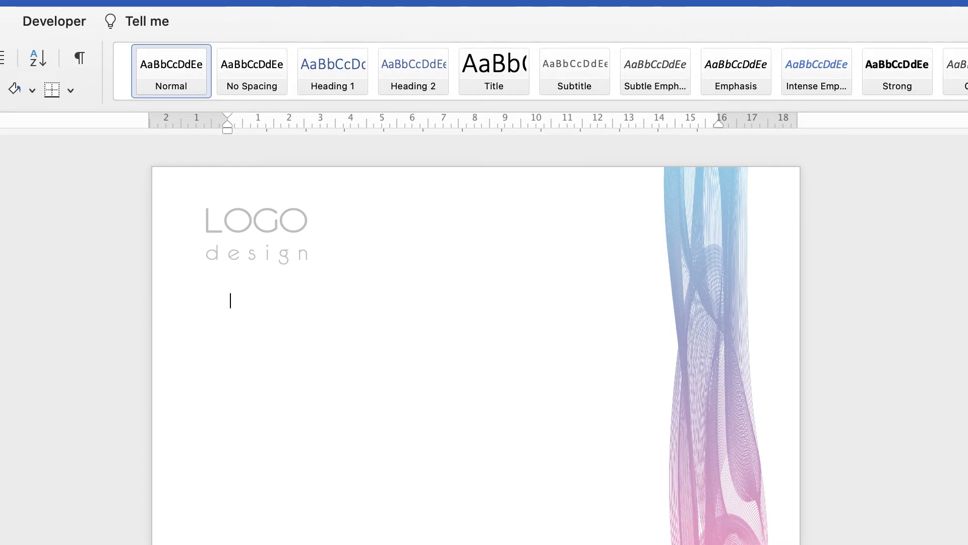
{"action": "key", "text": "Return"}
{"action": "key", "text": "Return"}
{"action": "type", "text": "=rand()"}
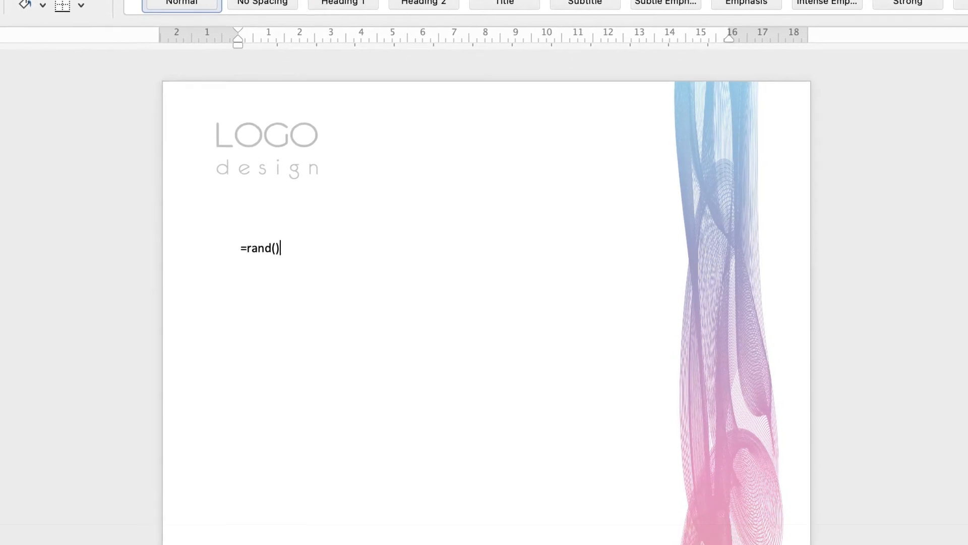
{"action": "key", "text": "Return"}
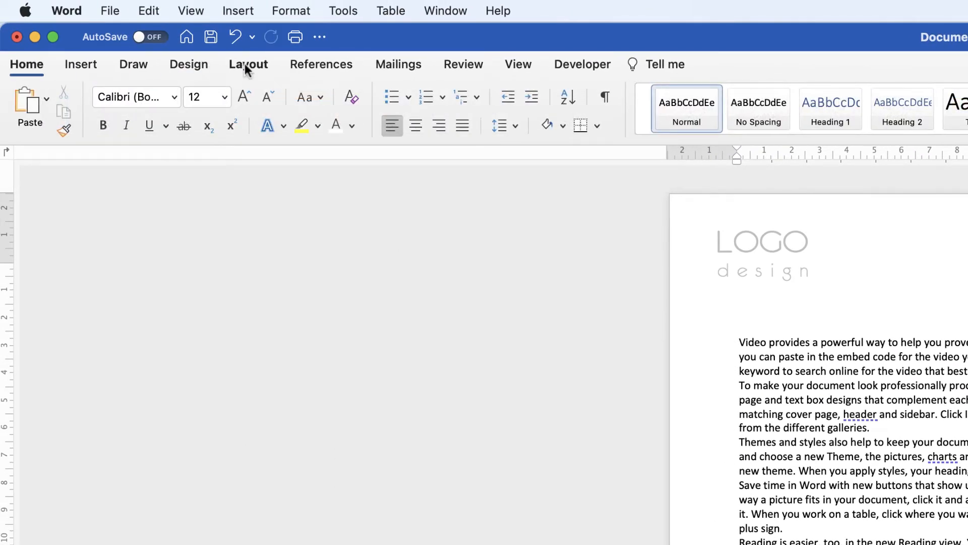
Step: Set a custom right page margin of 5 cm for the whole document
{"action": "left_click", "coordinate": [247, 65]}
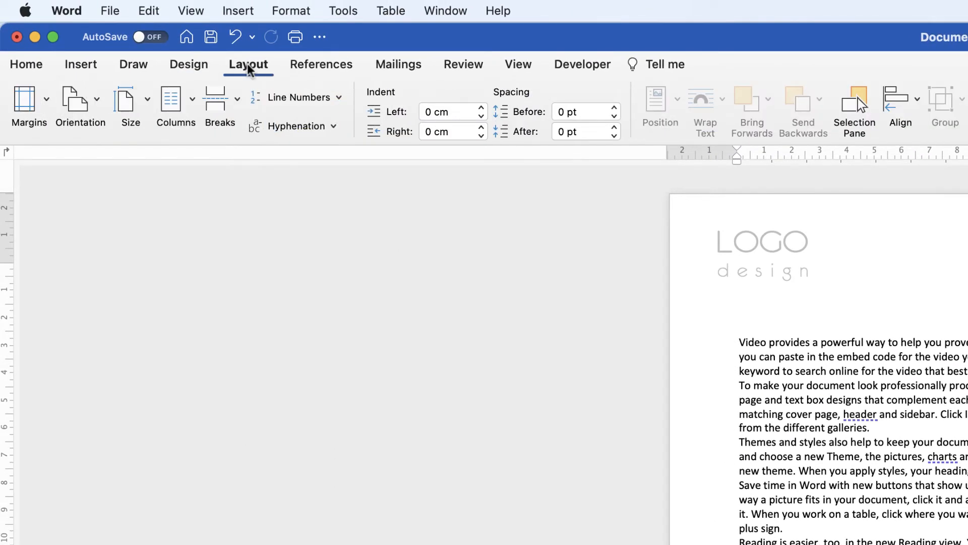
{"action": "left_click", "coordinate": [47, 101]}
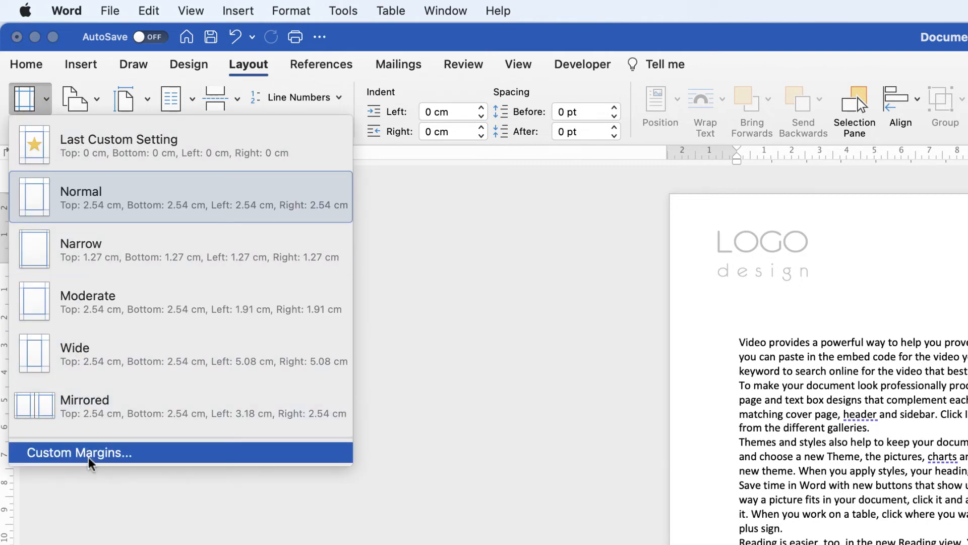
{"action": "left_click", "coordinate": [96, 471]}
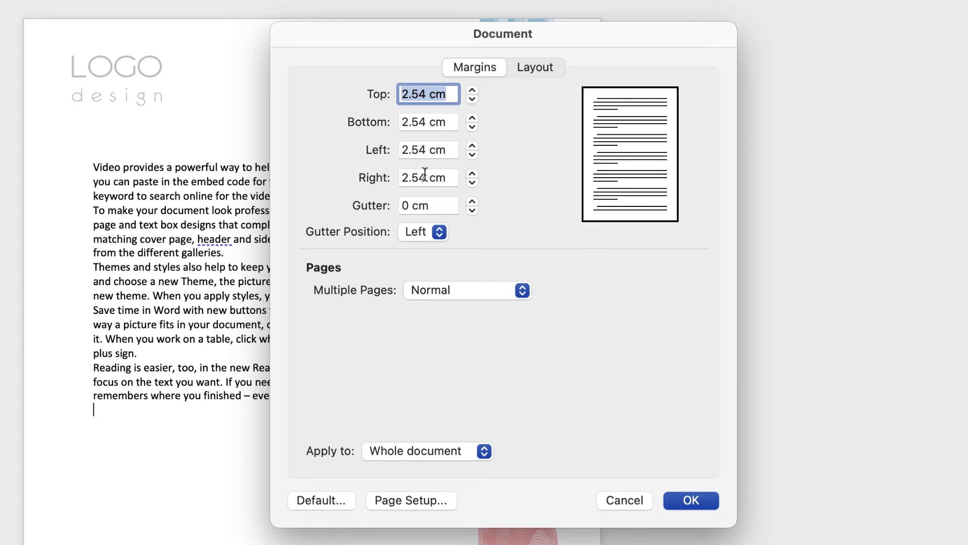
{"action": "left_click_drag", "start_coordinate": [426, 177], "coordinate": [397, 185]}
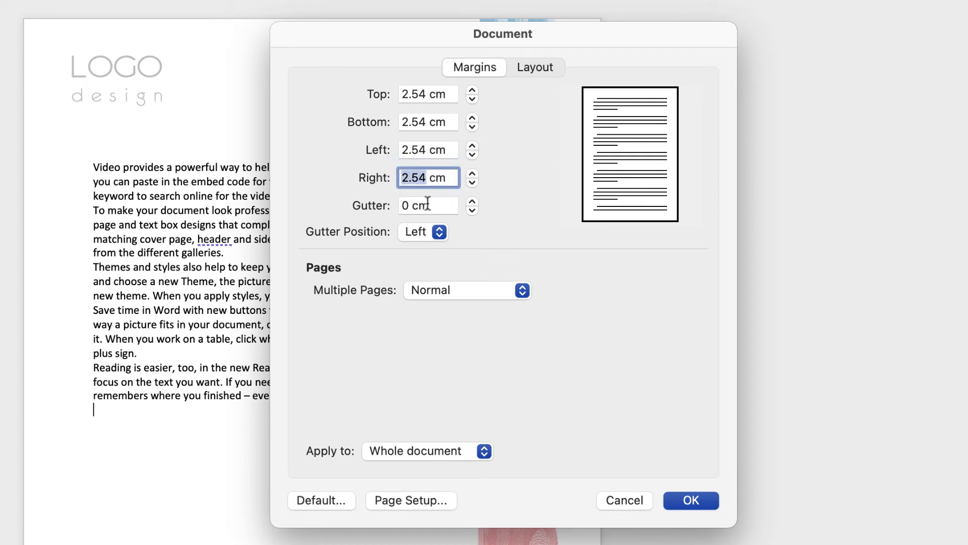
{"action": "type", "text": "5"}
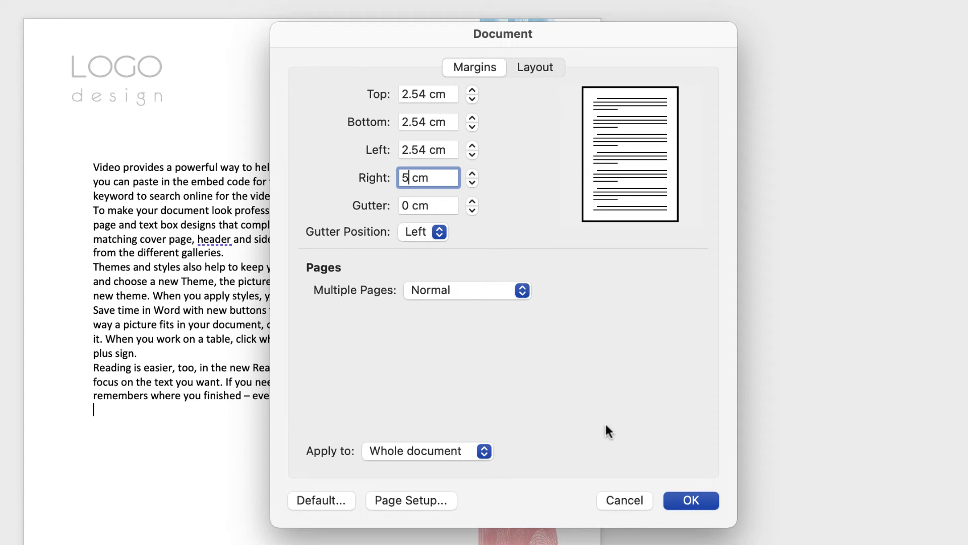
{"action": "left_click", "coordinate": [689, 500]}
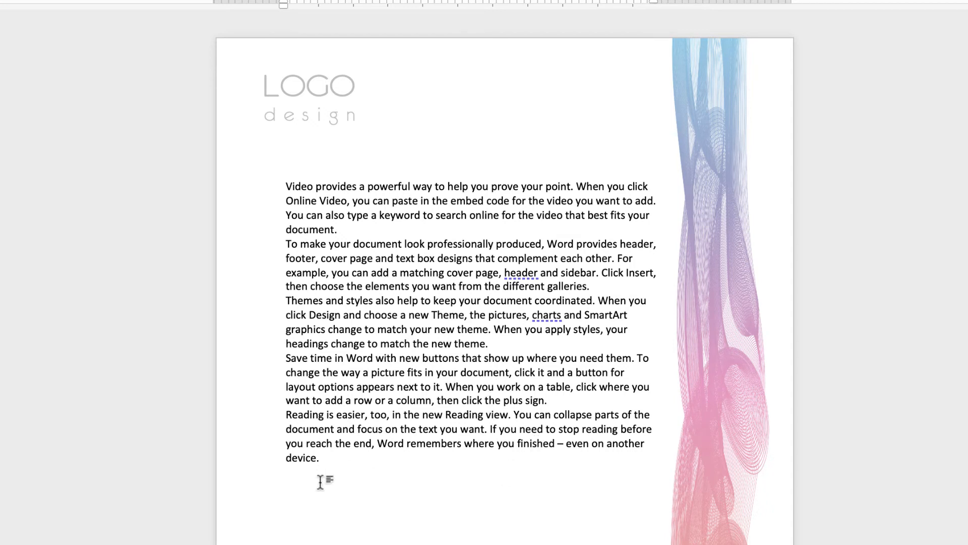
Step: Delete the sample body text and draw a text box about 13.34 cm wide and 14.94 cm high below the logo
{"action": "left_click_drag", "start_coordinate": [304, 502], "coordinate": [289, 182]}
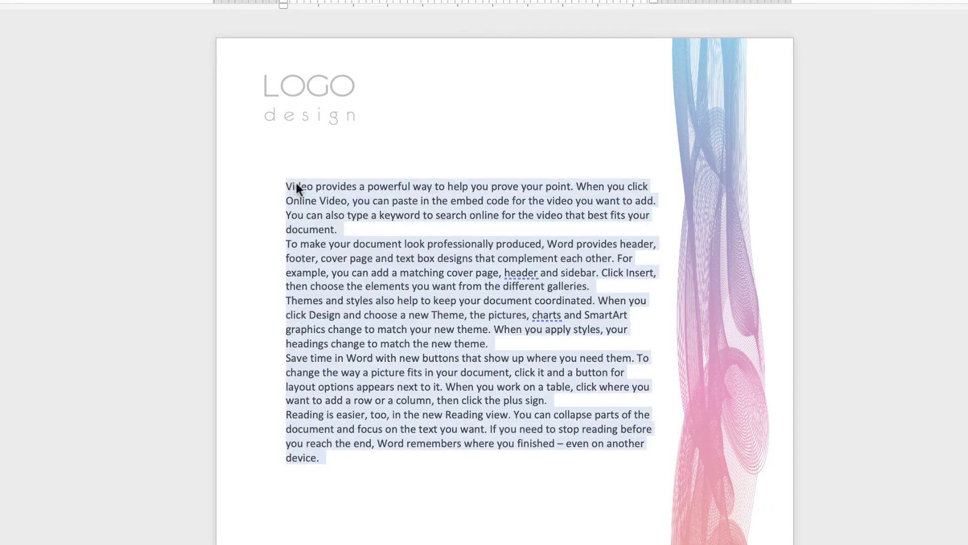
{"action": "key", "text": "Delete"}
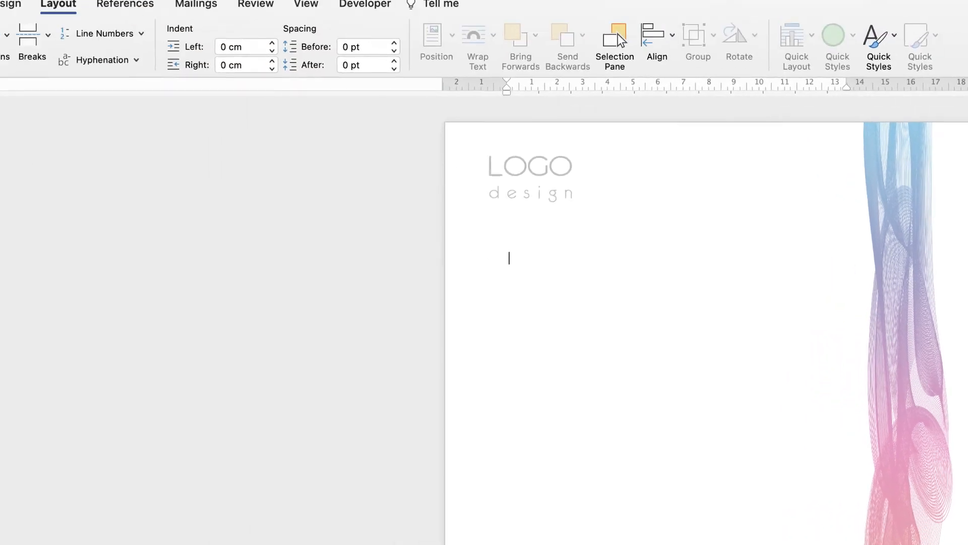
{"action": "left_click", "coordinate": [71, 60]}
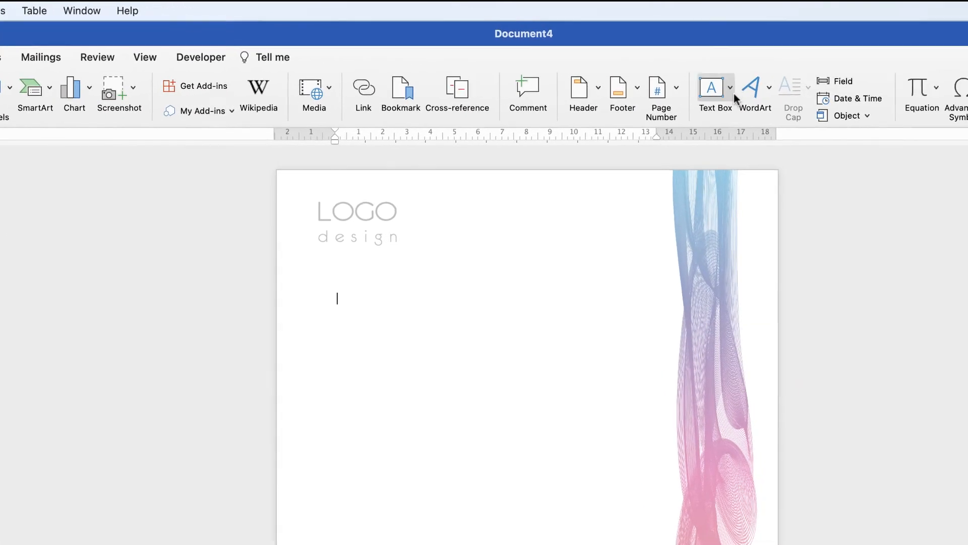
{"action": "left_click", "coordinate": [616, 89]}
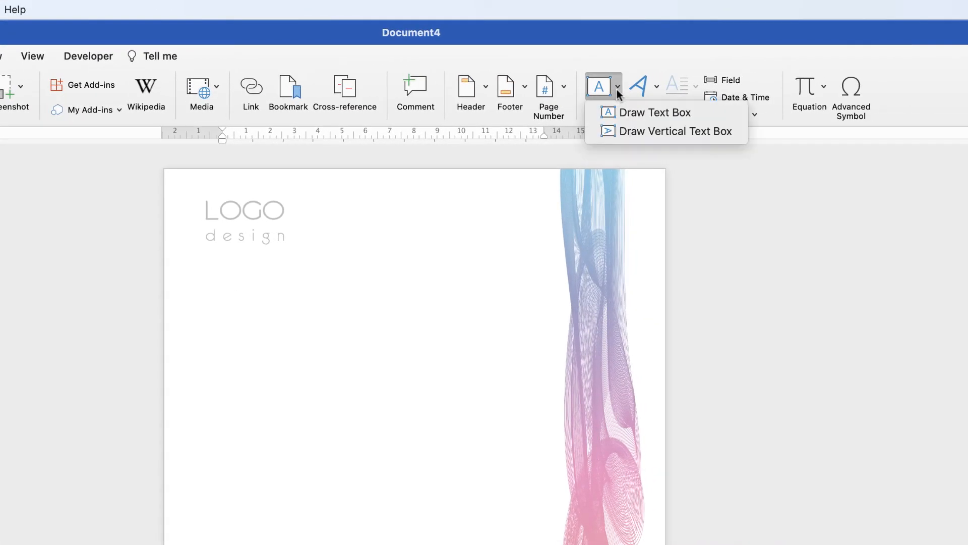
{"action": "left_click", "coordinate": [643, 113]}
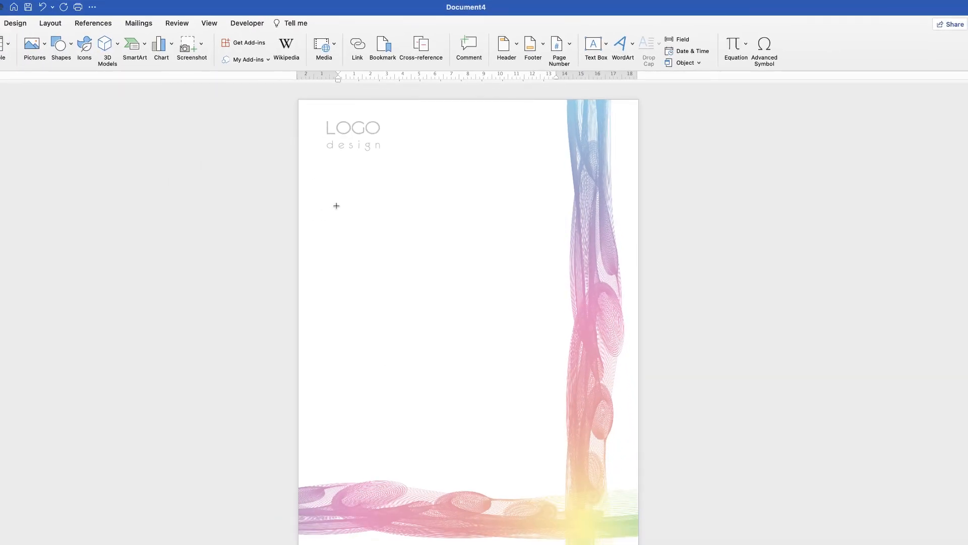
{"action": "left_click_drag", "start_coordinate": [332, 207], "coordinate": [550, 458]}
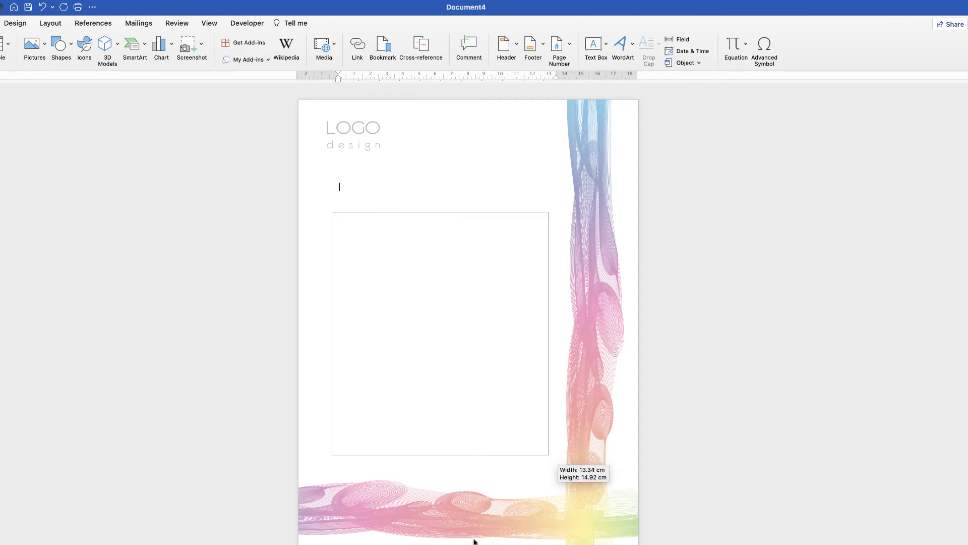
{"action": "left_click", "coordinate": [492, 176]}
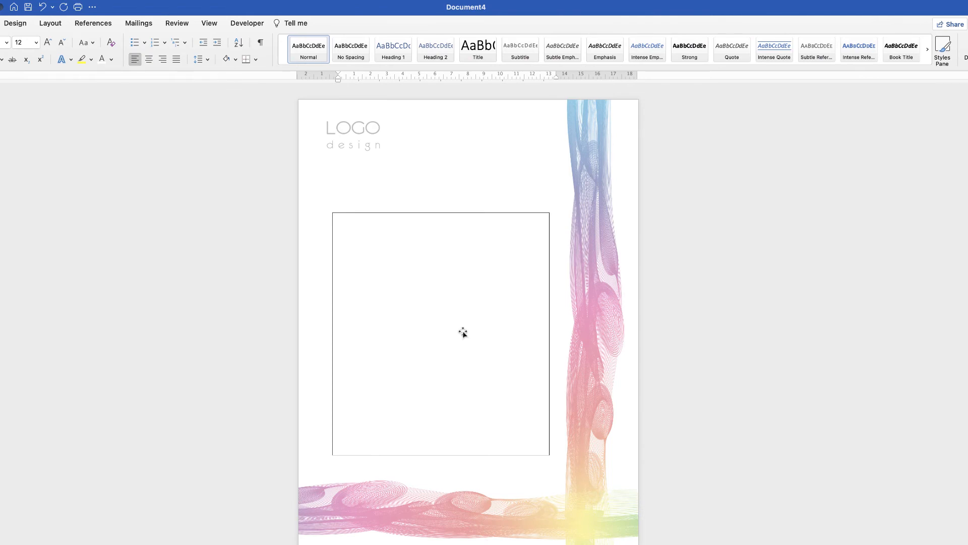
Step: Remove the outline and the fill from the body text box
{"action": "left_click", "coordinate": [450, 345]}
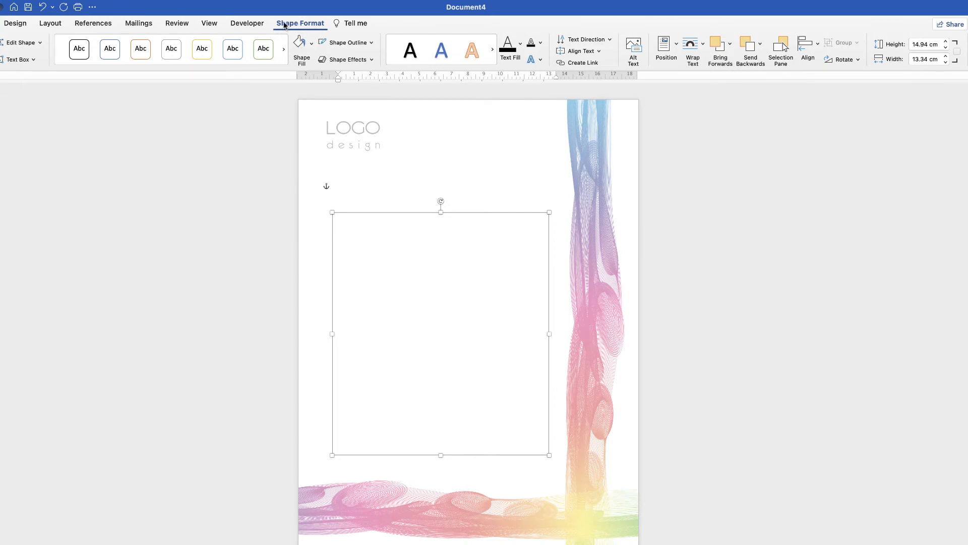
{"action": "left_click", "coordinate": [372, 44]}
{"action": "left_click", "coordinate": [368, 61]}
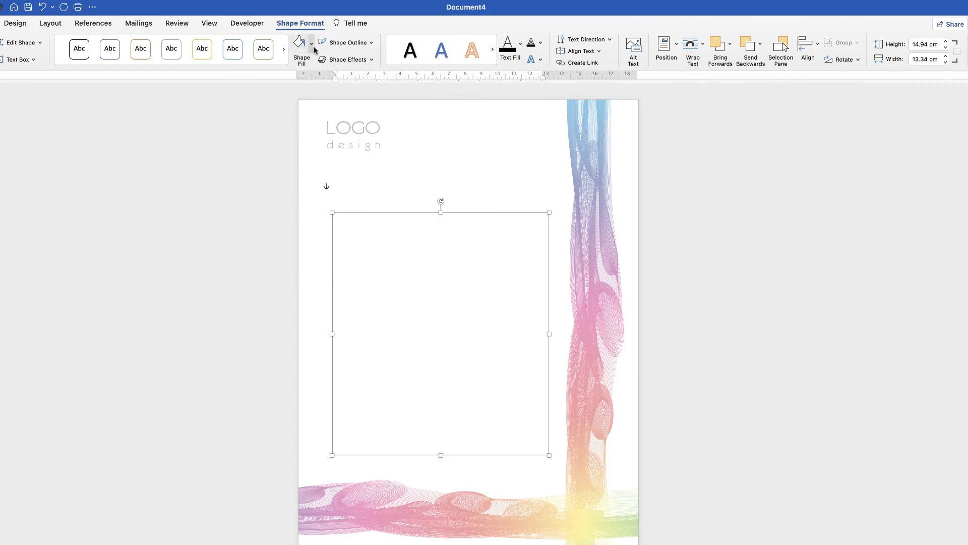
{"action": "left_click", "coordinate": [312, 47]}
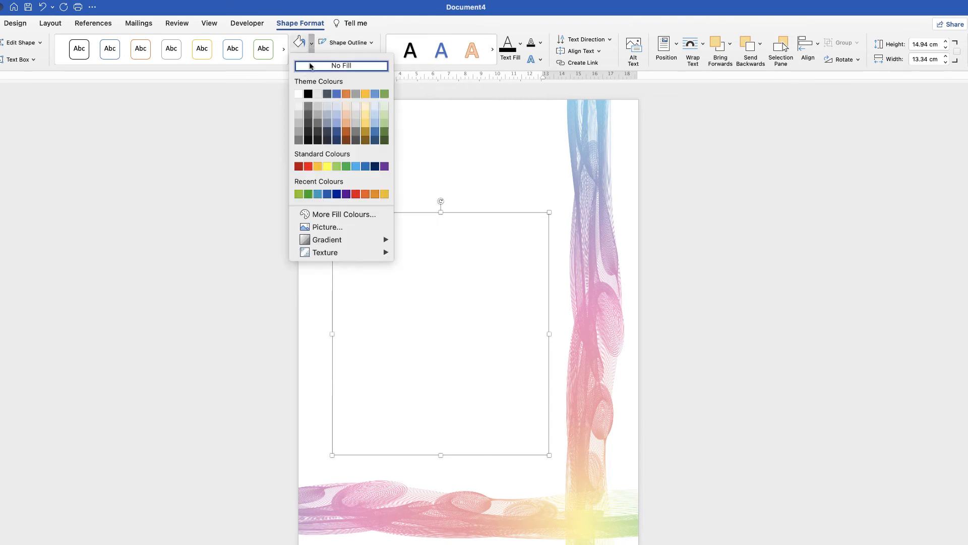
{"action": "left_click", "coordinate": [313, 63]}
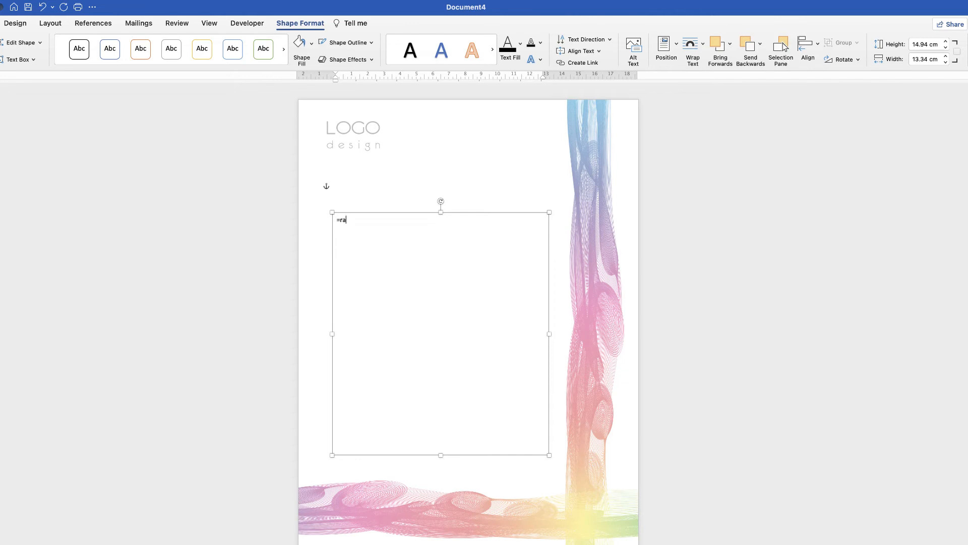
Step: Generate sample text with =rand() inside the text box and separate its paragraphs with blank lines
{"action": "key", "text": "Return"}
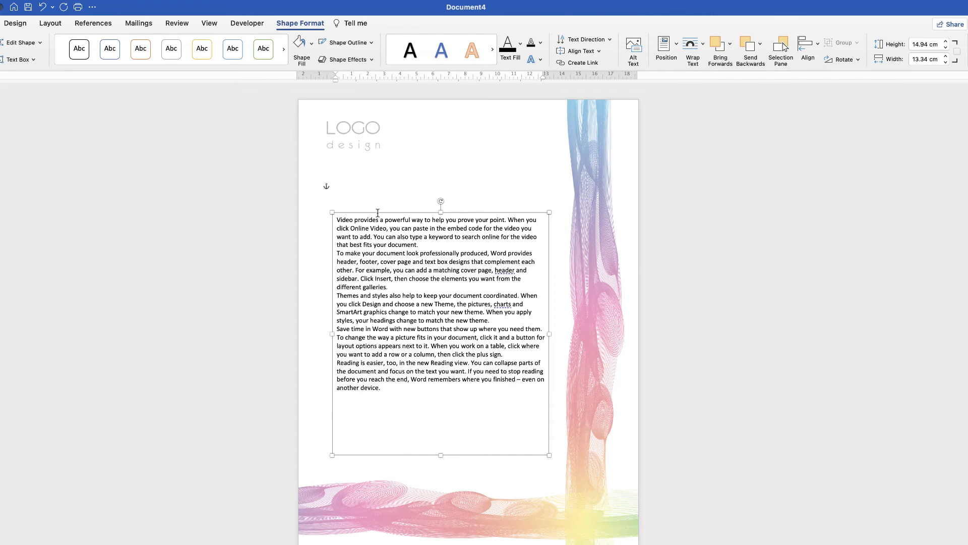
{"action": "key", "text": "Return"}
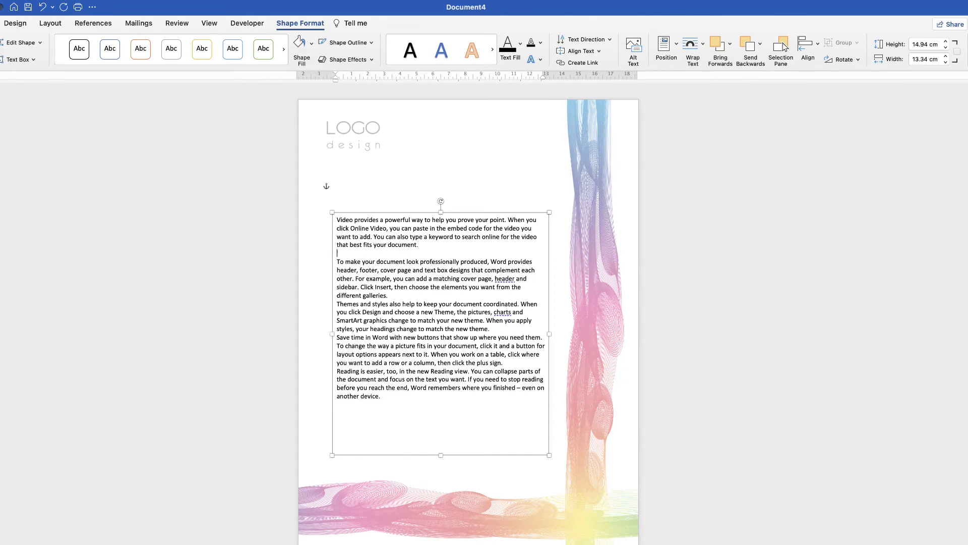
{"action": "left_click", "coordinate": [390, 295]}
{"action": "key", "text": "Return"}
{"action": "left_click", "coordinate": [491, 338]}
{"action": "key", "text": "Return"}
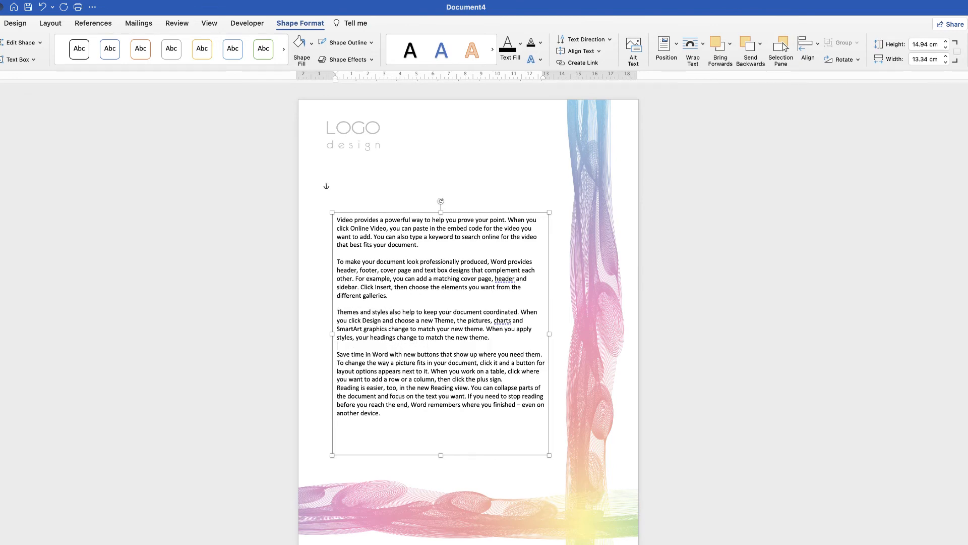
{"action": "left_click", "coordinate": [504, 379]}
{"action": "key", "text": "Return"}
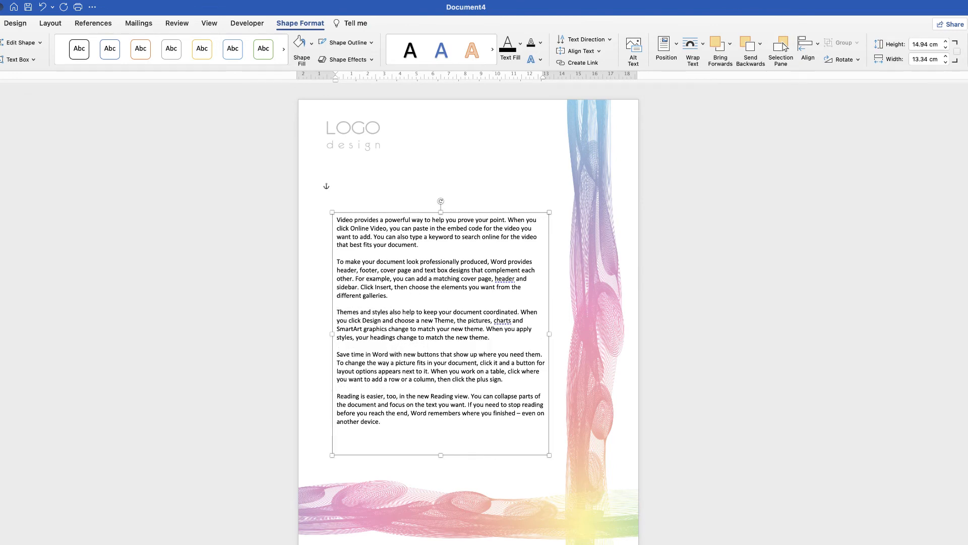
Step: Resize the text box to about 12.94 cm wide and 14.62 cm high, placing it between the logo and the wave artwork
{"action": "mouse_move", "coordinate": [549, 455]}
{"action": "left_mouse_down"}
{"action": "mouse_move", "coordinate": [497, 469]}
{"action": "mouse_move", "coordinate": [576, 481]}
{"action": "mouse_move", "coordinate": [580, 434]}
{"action": "mouse_move", "coordinate": [644, 363]}
{"action": "mouse_move", "coordinate": [543, 362]}
{"action": "mouse_move", "coordinate": [555, 450]}
{"action": "left_mouse_up"}
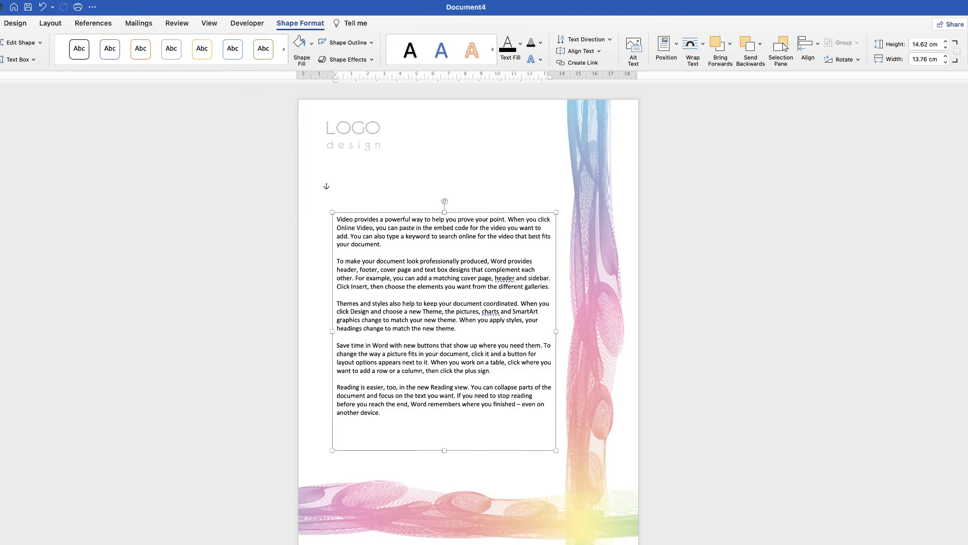
{"action": "left_click_drag", "start_coordinate": [417, 287], "coordinate": [418, 315]}
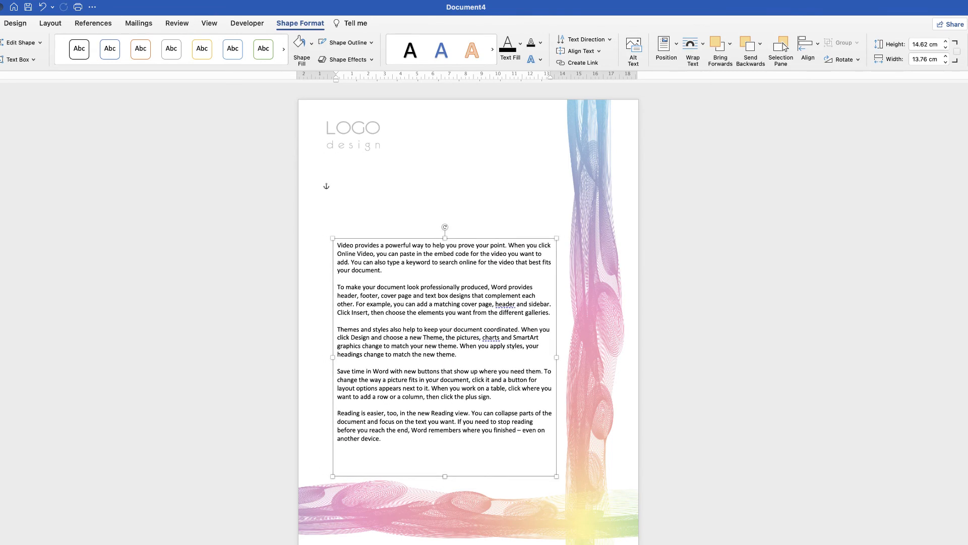
{"action": "left_click_drag", "start_coordinate": [332, 357], "coordinate": [345, 357]}
{"action": "left_click_drag", "start_coordinate": [452, 238], "coordinate": [451, 259]}
{"action": "left_click_drag", "start_coordinate": [433, 397], "coordinate": [434, 361]}
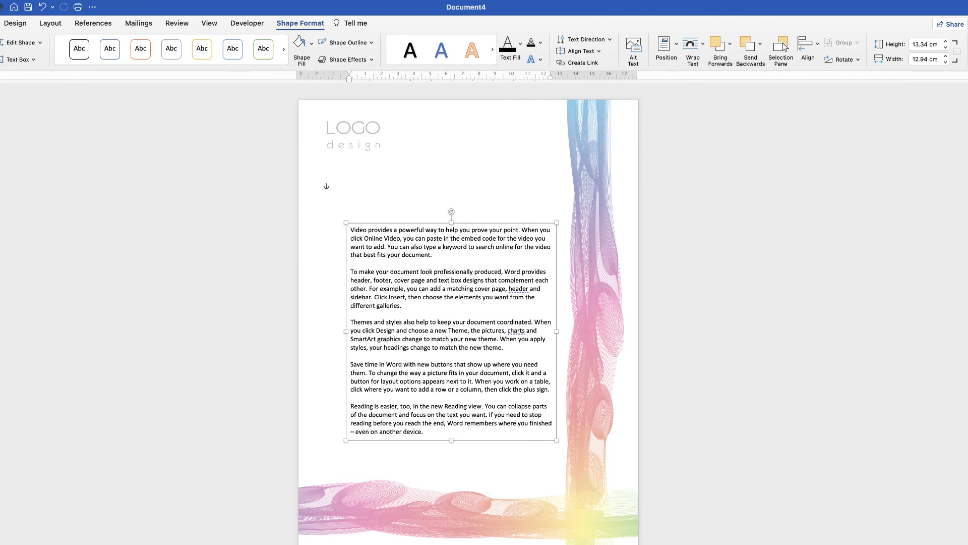
{"action": "left_click_drag", "start_coordinate": [451, 440], "coordinate": [451, 461]}
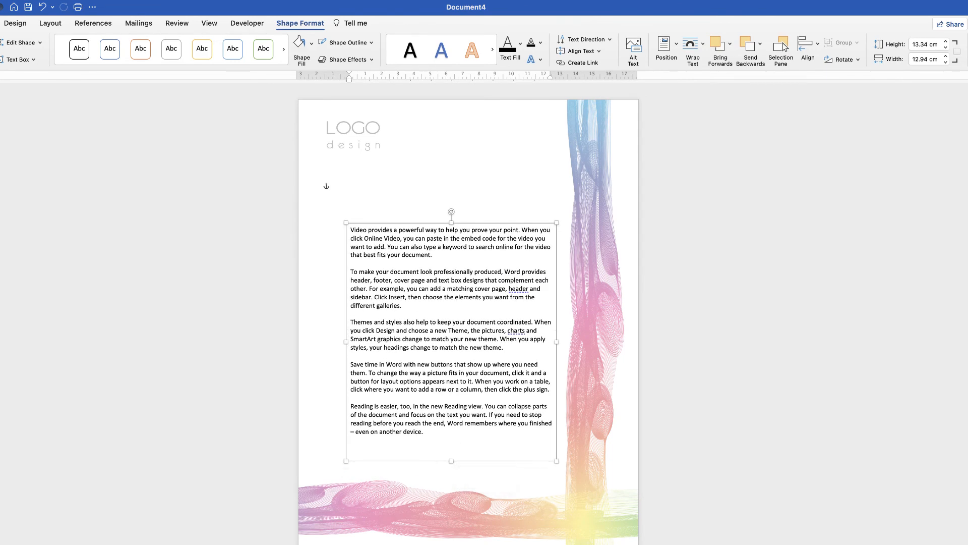
{"action": "left_click_drag", "start_coordinate": [449, 376], "coordinate": [443, 387]}
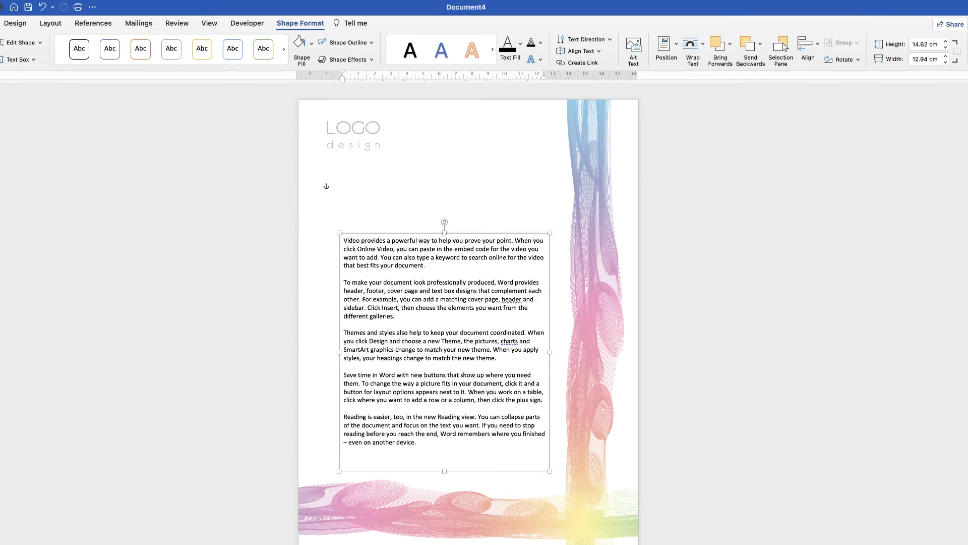
{"action": "key", "text": "Escape"}
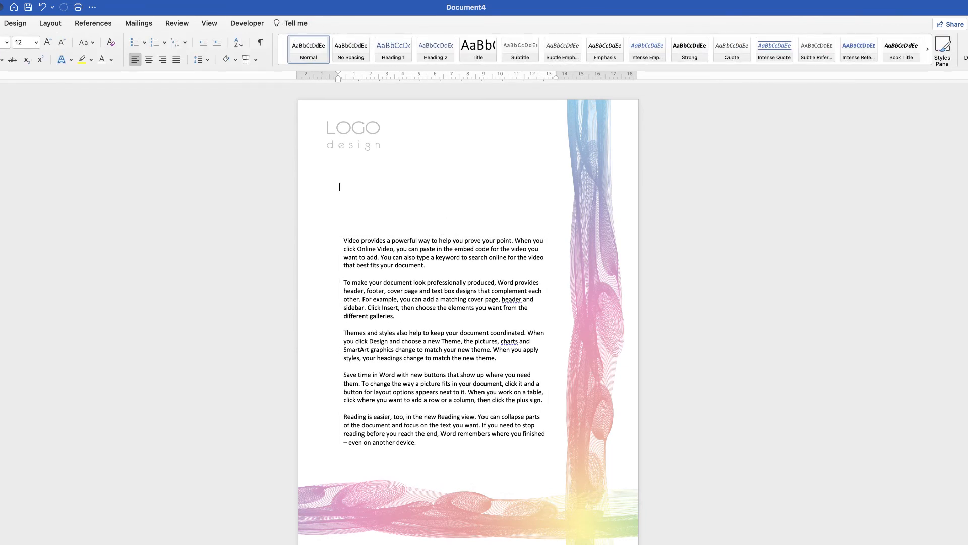
Step: Add the greeting "Dear Stranger" and a blank line above the first paragraph, and extend the text box downward
{"action": "double_click", "coordinate": [484, 233]}
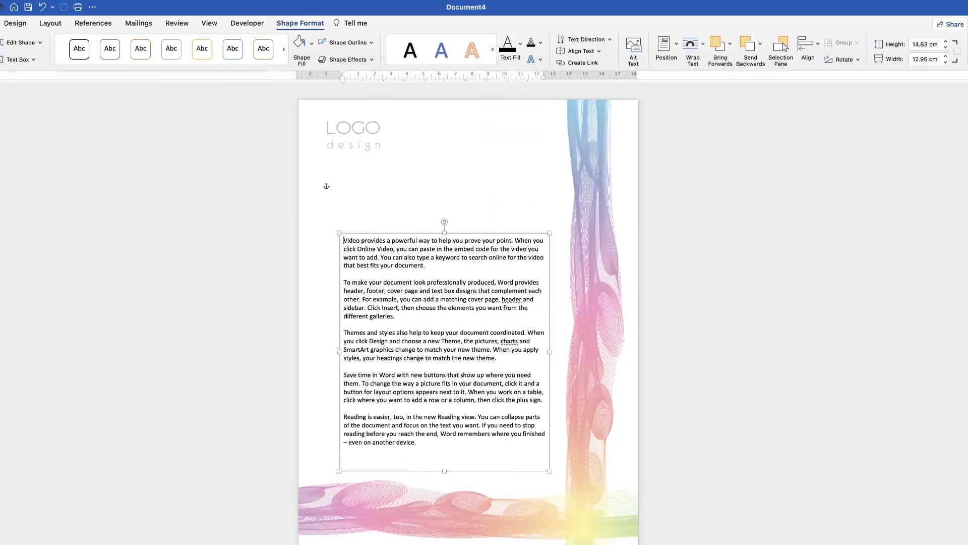
{"action": "type", "text": "Dear S"}
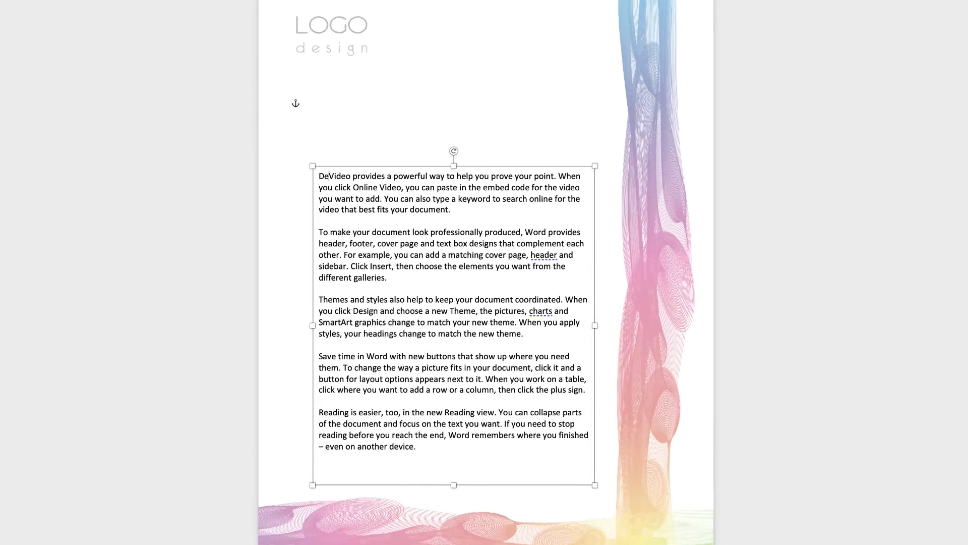
{"action": "type", "text": "tranger"}
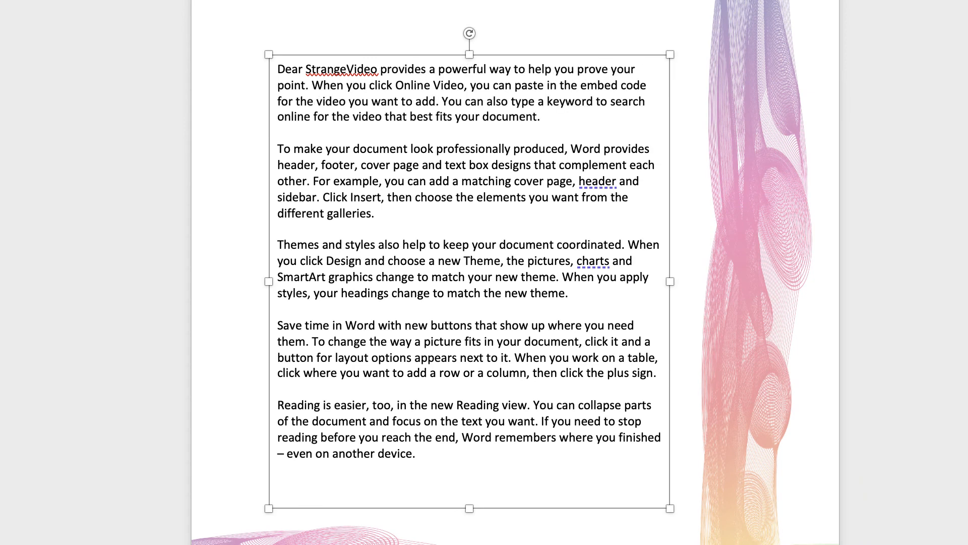
{"action": "key", "text": "Return"}
{"action": "key", "text": "Return"}
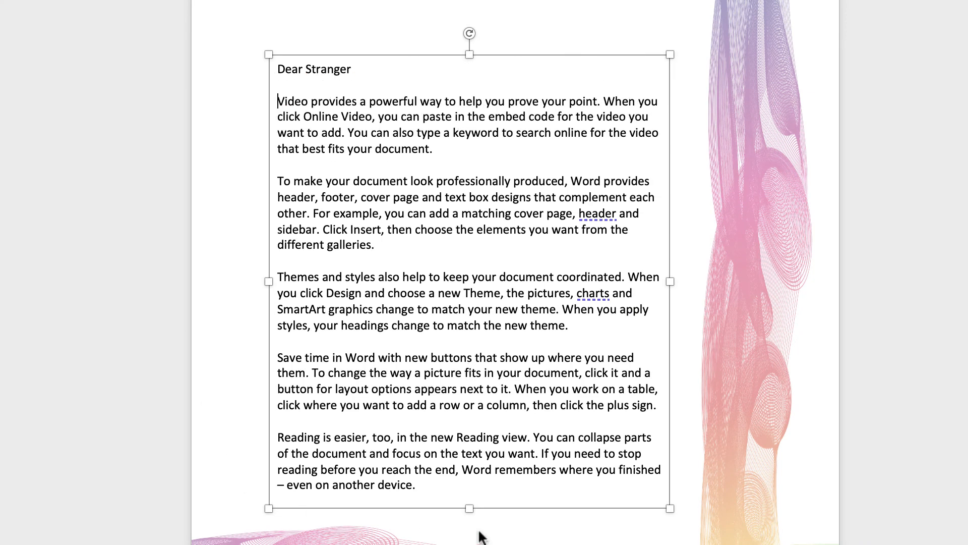
{"action": "left_click_drag", "start_coordinate": [469, 509], "coordinate": [469, 544]}
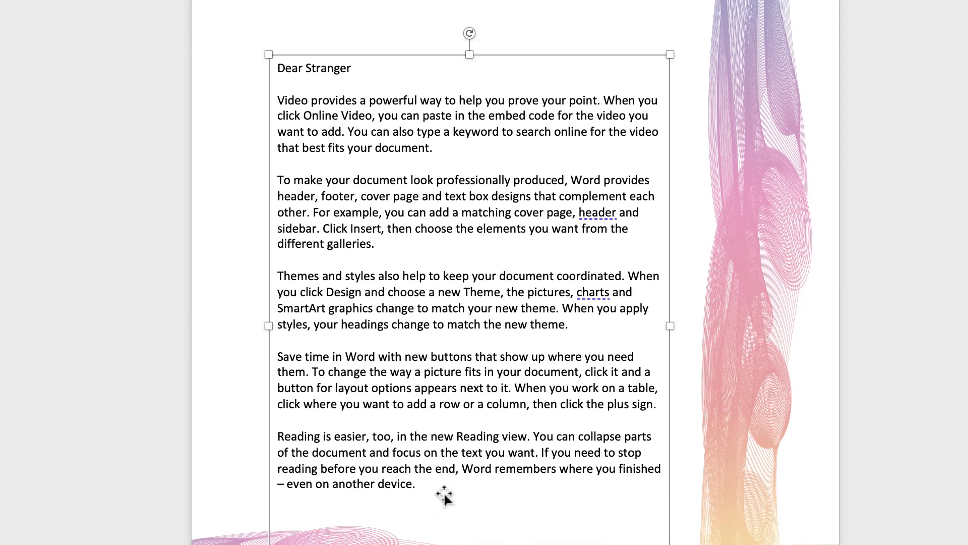
Step: Add a "Yours sincerely" closing with the sender's name after the last paragraph, and move the text box up off the bottom waves
{"action": "left_click", "coordinate": [417, 486]}
{"action": "key", "text": "Return"}
{"action": "key", "text": "Return"}
{"action": "type", "text": "Yours sinc"}
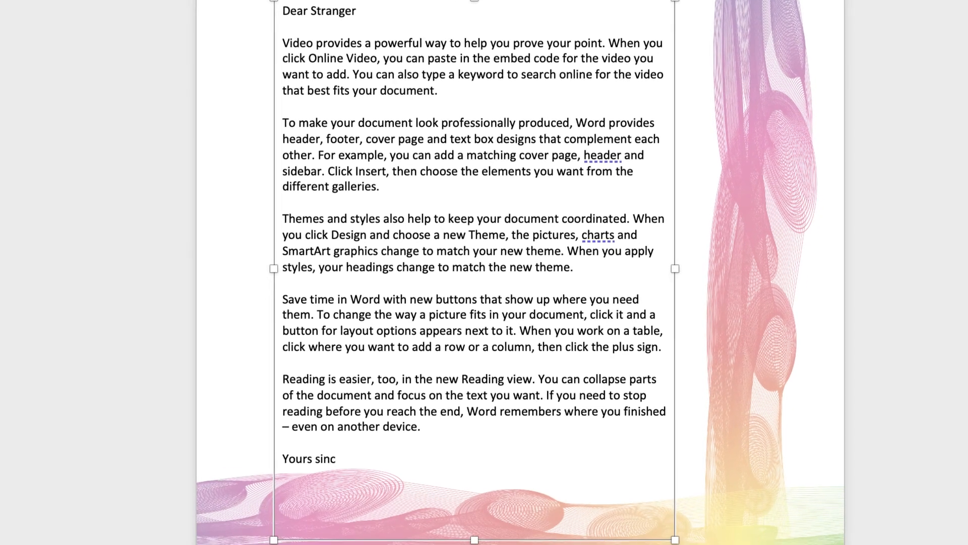
{"action": "type", "text": "erely"}
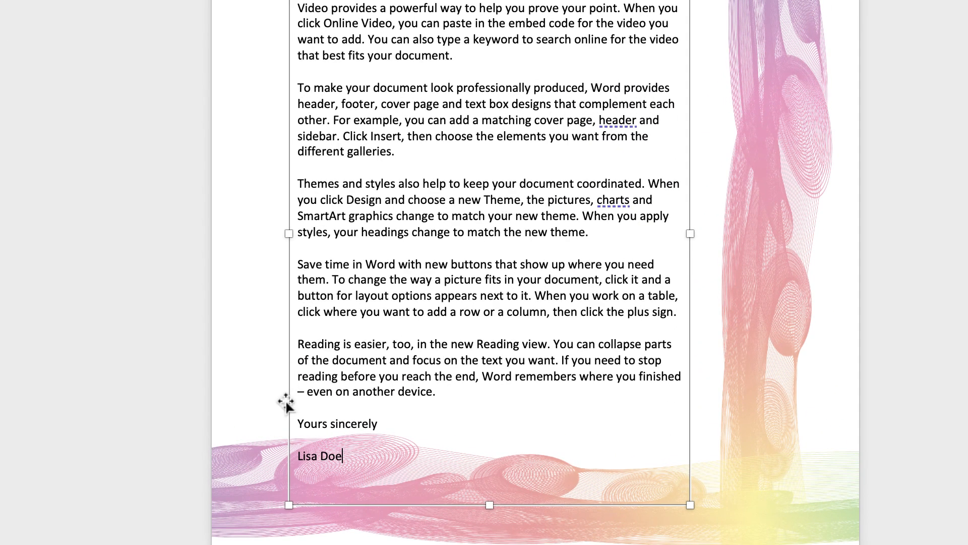
{"action": "left_click_drag", "start_coordinate": [286, 403], "coordinate": [298, 357]}
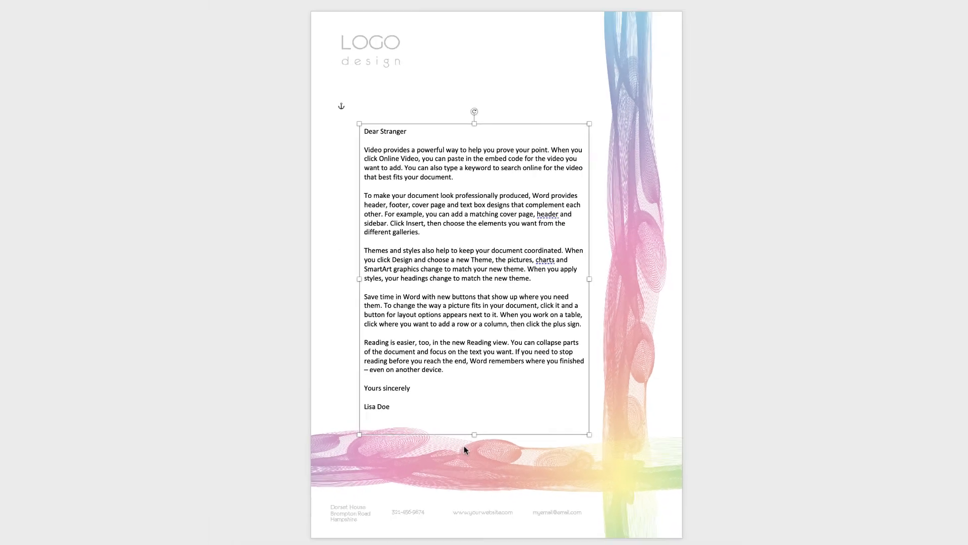
Step: Widen the letter's text box to 13.74 cm and shift it right and slightly down, up to the vertical wave artwork
{"action": "mouse_move", "coordinate": [432, 327]}
{"action": "left_mouse_down"}
{"action": "mouse_move", "coordinate": [436, 316]}
{"action": "mouse_move", "coordinate": [439, 337]}
{"action": "left_mouse_up"}
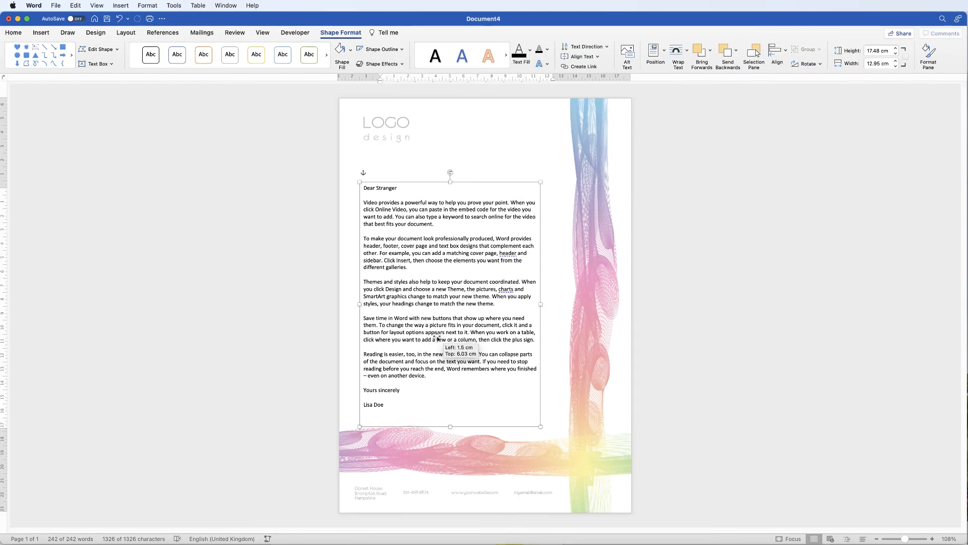
{"action": "left_click", "coordinate": [543, 396]}
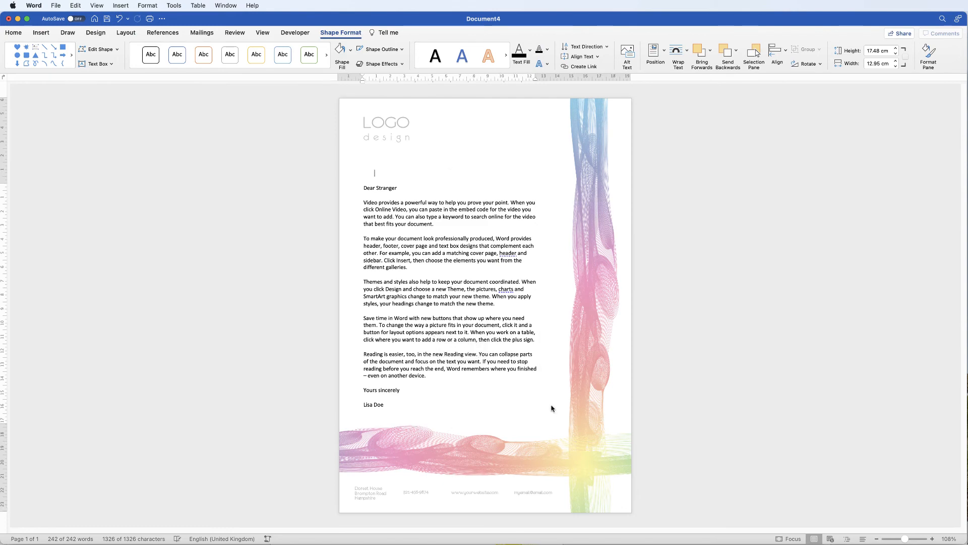
{"action": "left_click", "coordinate": [434, 328]}
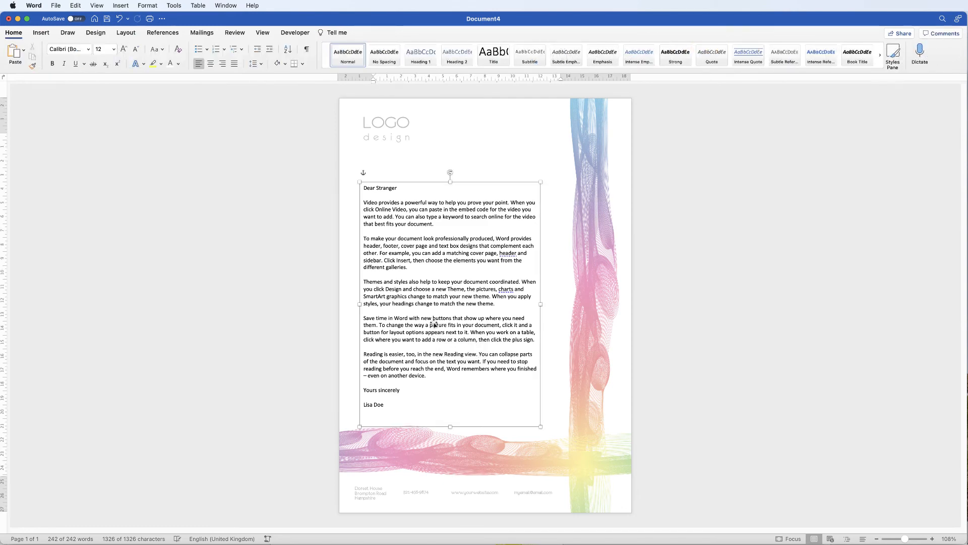
{"action": "left_click_drag", "start_coordinate": [541, 304], "coordinate": [552, 305]}
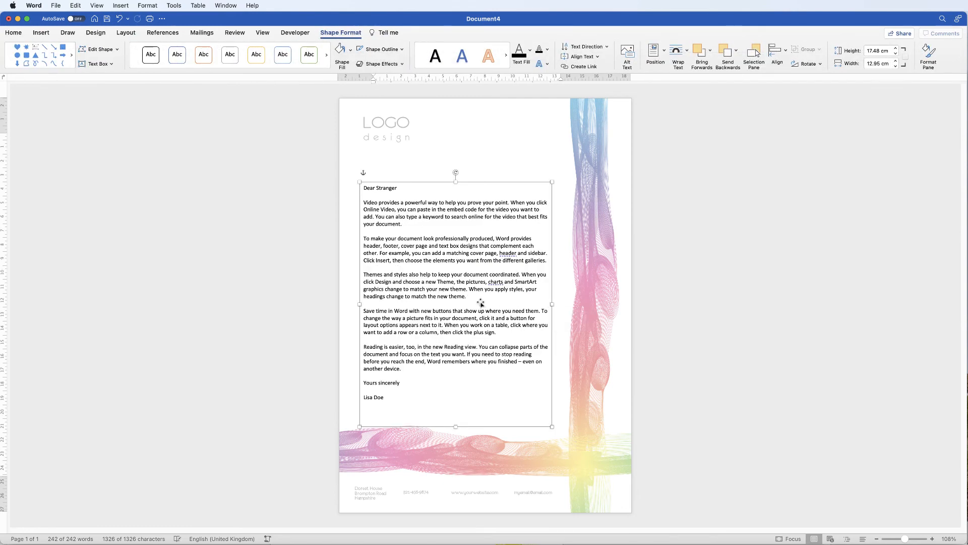
{"action": "left_click_drag", "start_coordinate": [473, 306], "coordinate": [487, 312]}
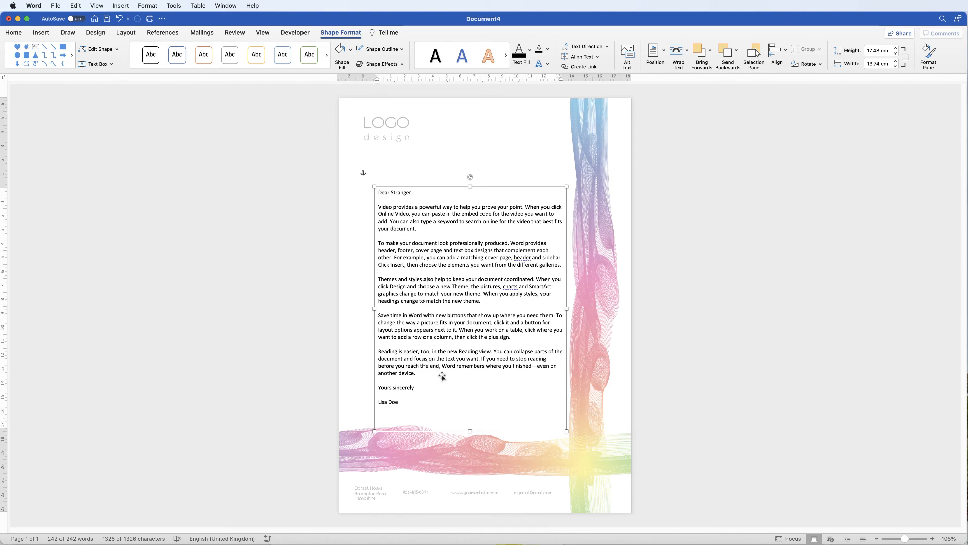
{"action": "left_click", "coordinate": [429, 461]}
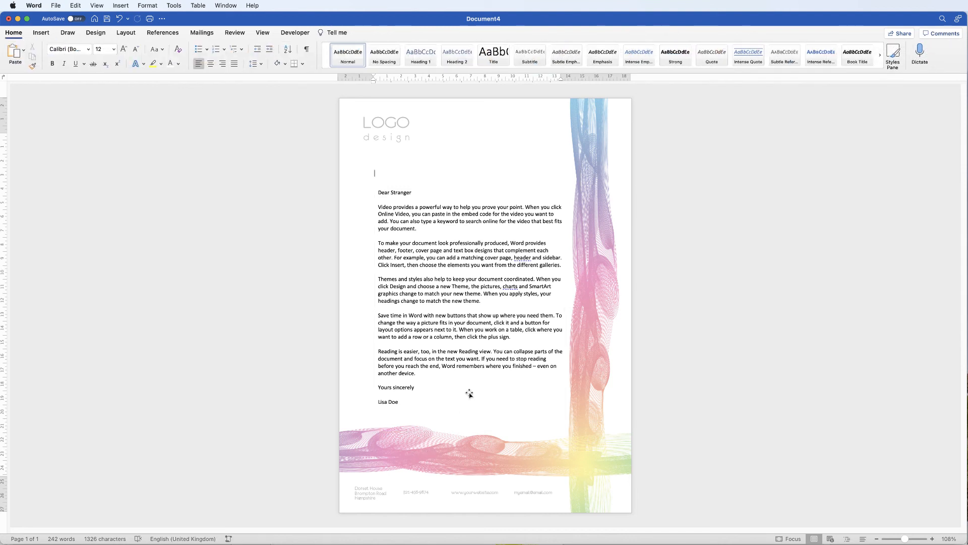
Step: Insert a page break to add a second letterhead page, and move the letter's text box back onto the first page
{"action": "left_click", "coordinate": [43, 34]}
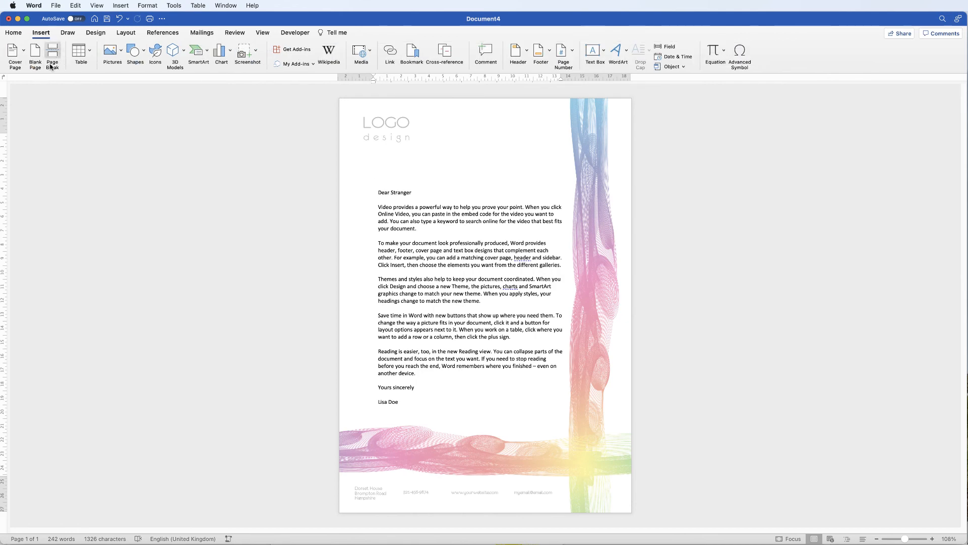
{"action": "left_click", "coordinate": [52, 56]}
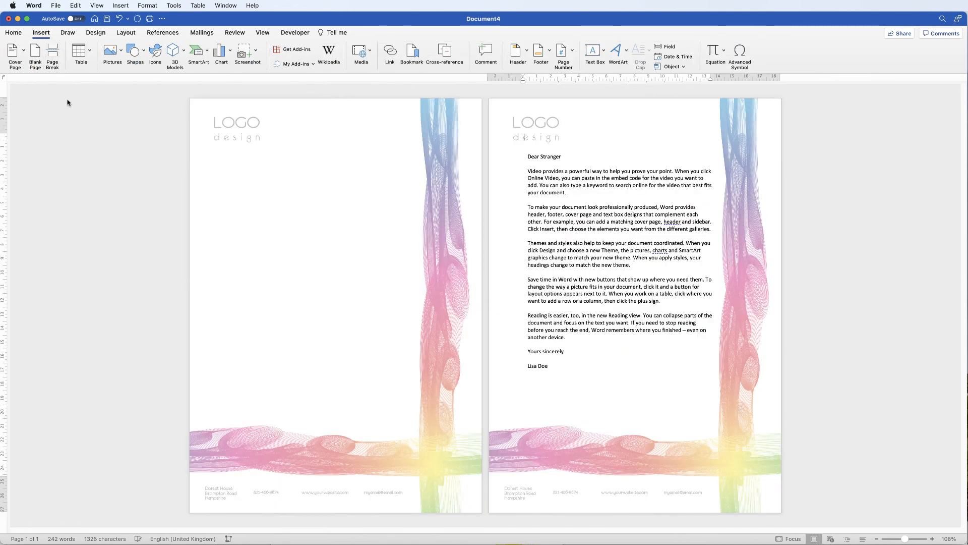
{"action": "left_click_drag", "start_coordinate": [616, 259], "coordinate": [314, 253]}
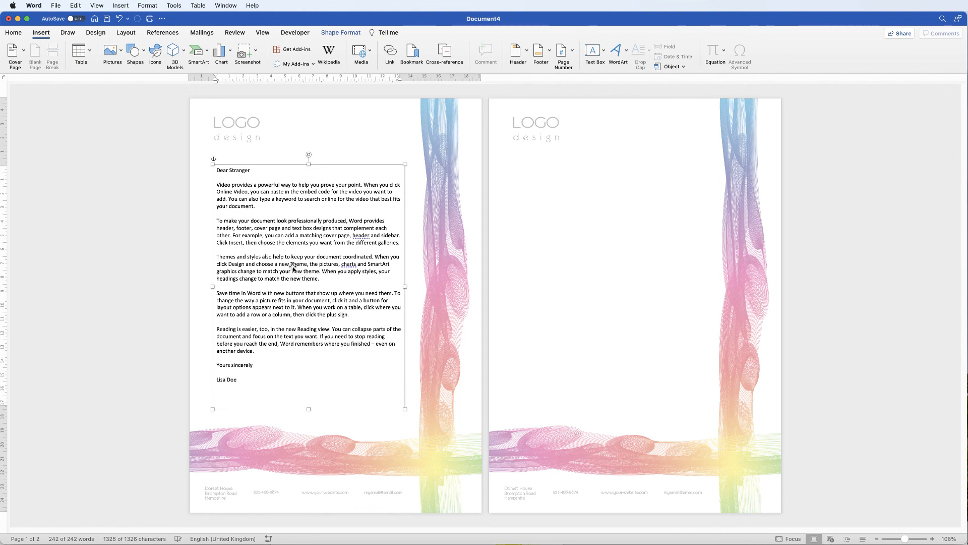
Step: Try nudging the letter's text box on the first page, and undo the latest changes
{"action": "left_click_drag", "start_coordinate": [301, 273], "coordinate": [310, 277]}
{"action": "key", "text": "super+z"}
{"action": "key", "text": "super+z"}
{"action": "key", "text": "super+z"}
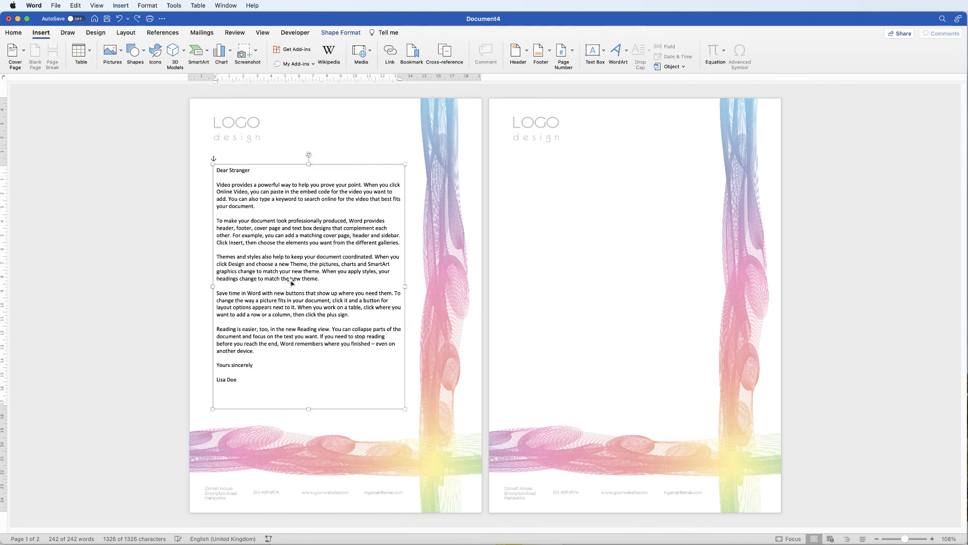